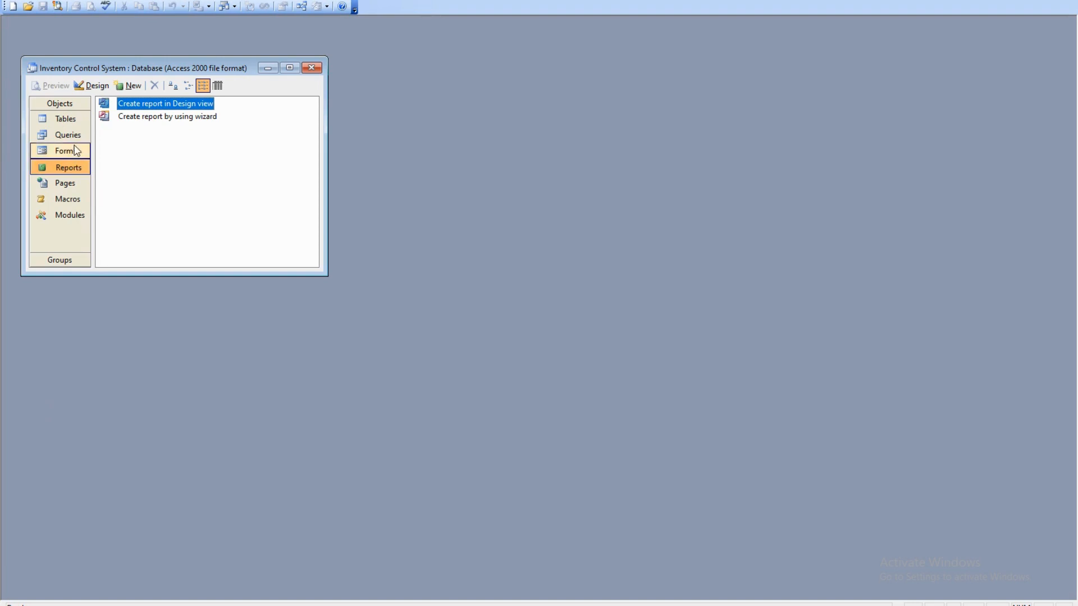
- Create a new blank form in Design View without choosing a data source
{"action": "left_click", "coordinate": [74, 149]}
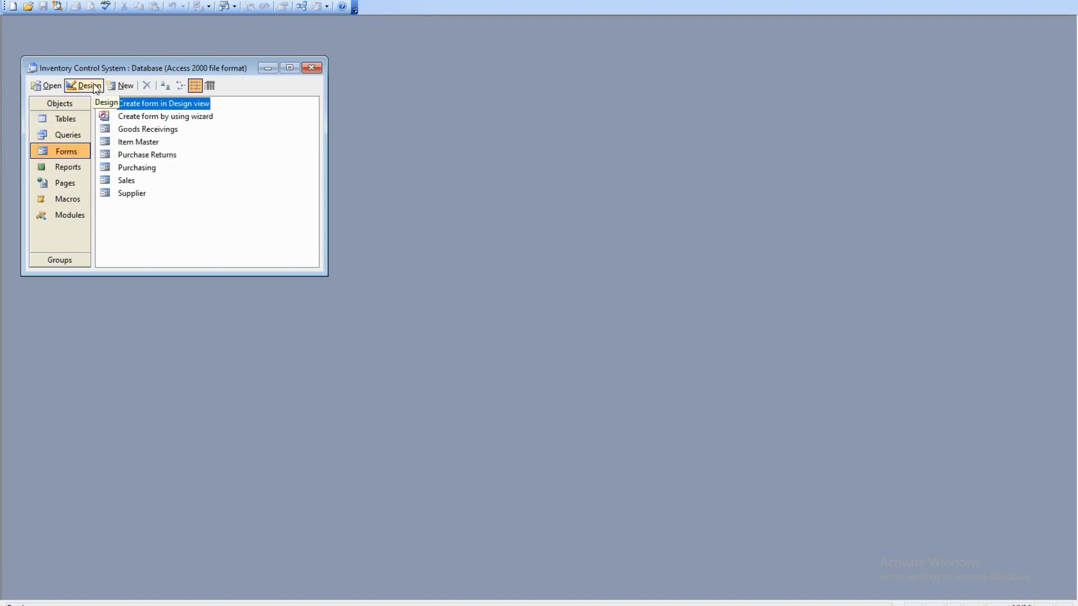
{"action": "left_click", "coordinate": [123, 87]}
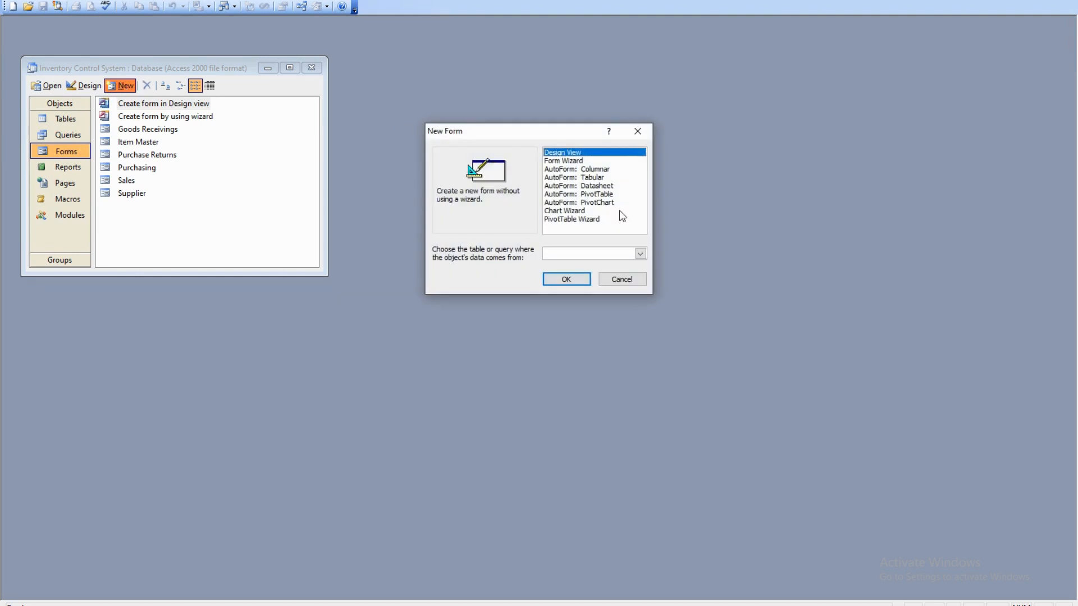
{"action": "left_click", "coordinate": [567, 279]}
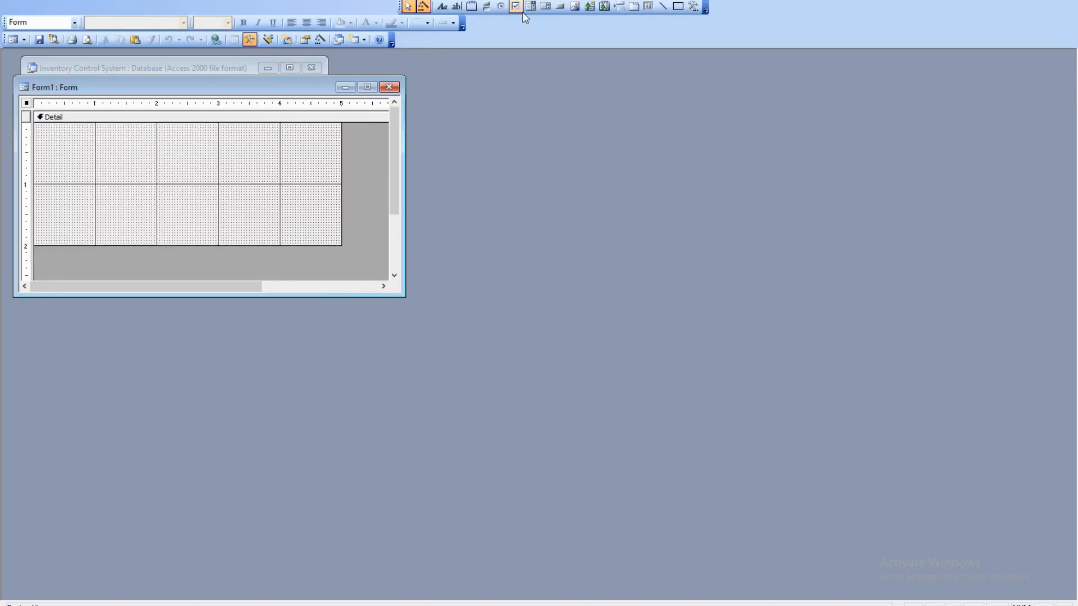
- Add a label reading "MAIN SWITCH BOARD" near the top of the form's Detail section
{"action": "left_click", "coordinate": [446, 10]}
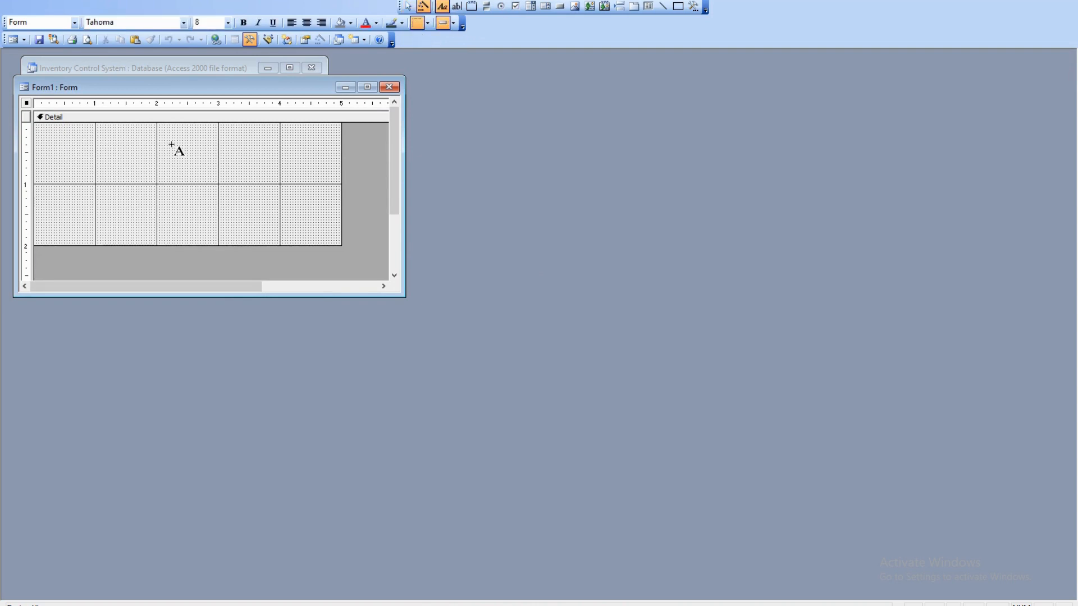
{"action": "key", "text": "Escape"}
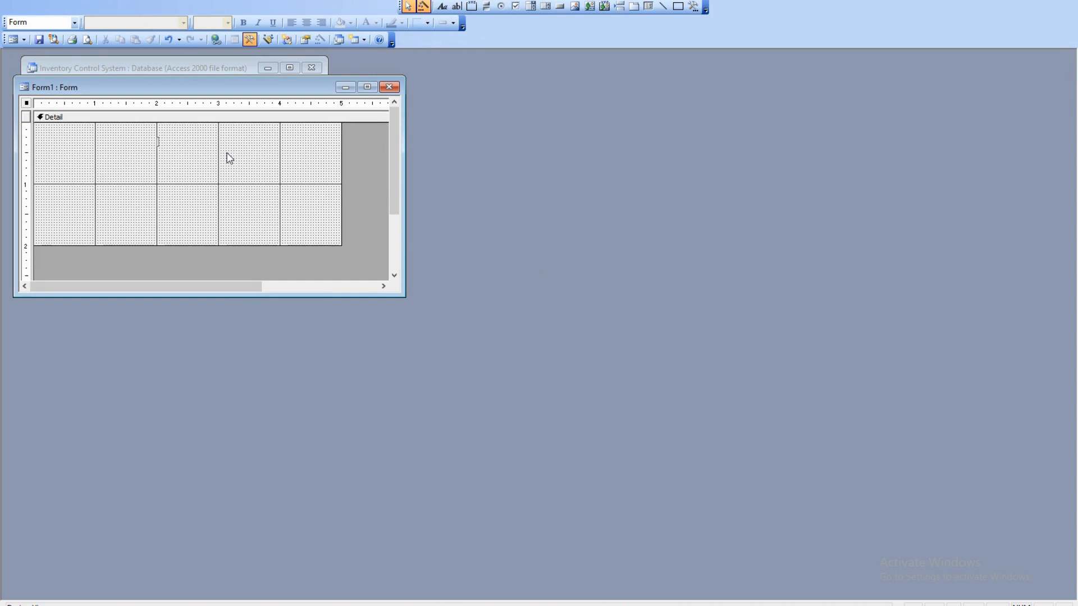
{"action": "key", "text": "Caps_Lock"}
{"action": "type", "text": "MAIN SWITCH BOARD"}
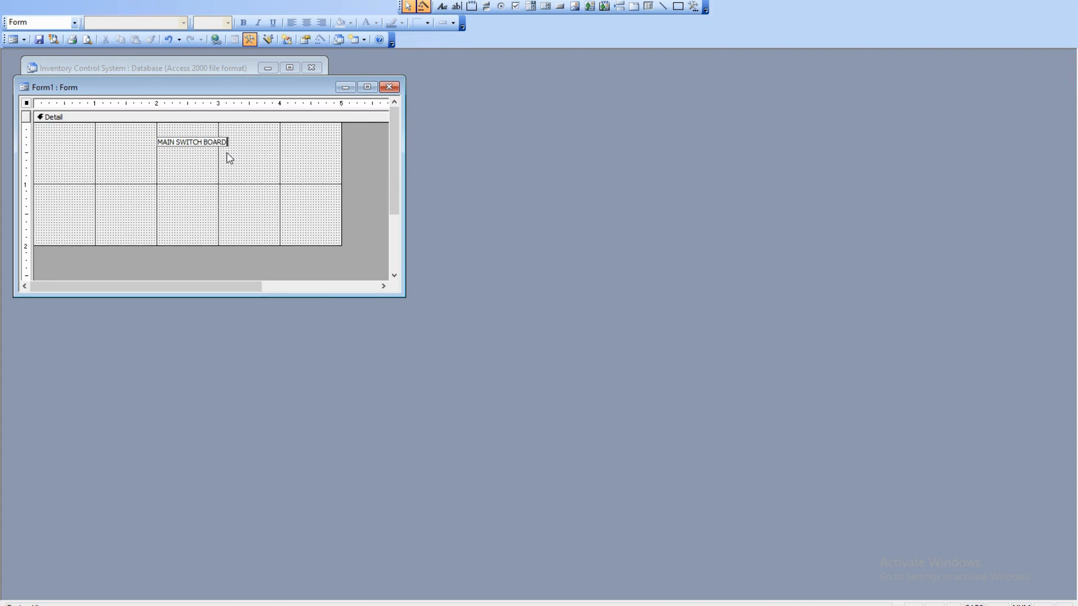
{"action": "left_click", "coordinate": [234, 154]}
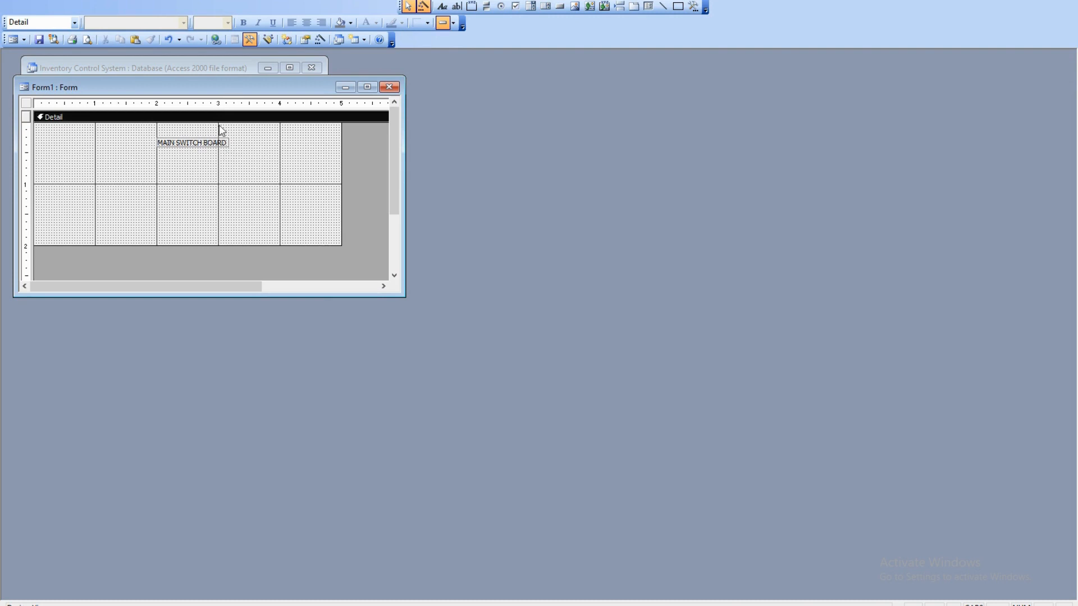
- Set the MAIN SWITCH BOARD label's font size to 14 and its font weight to Bold
{"action": "right_click", "coordinate": [193, 145]}
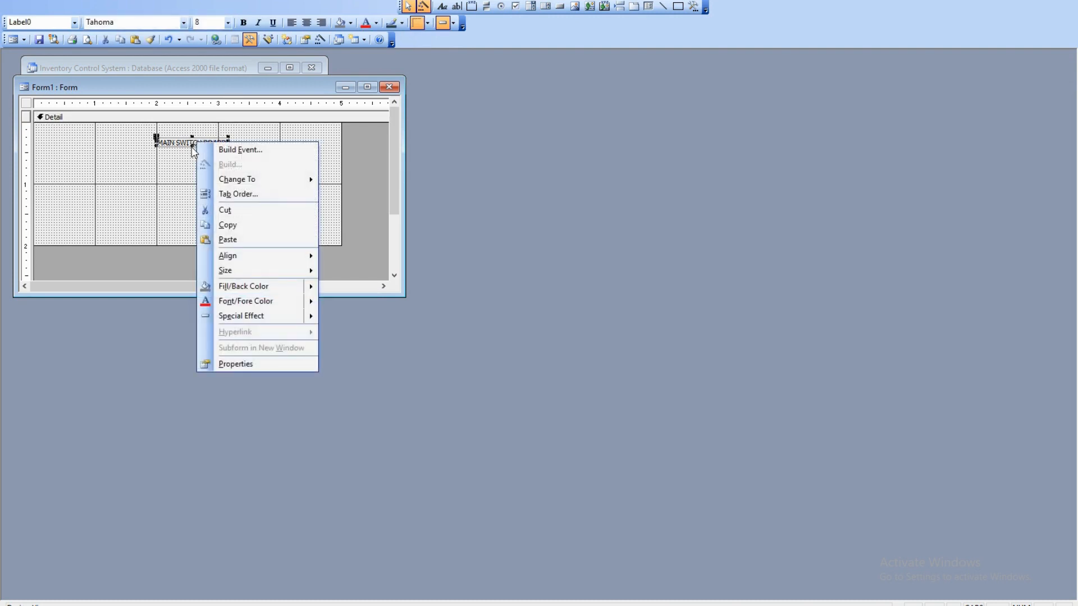
{"action": "left_click", "coordinate": [301, 364]}
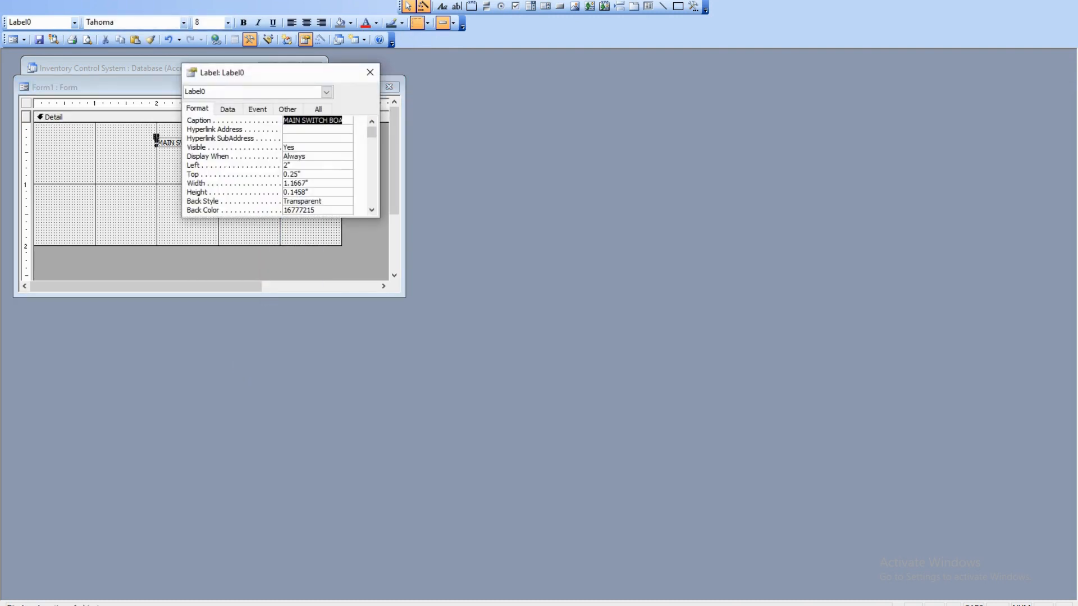
{"action": "left_click_drag", "start_coordinate": [372, 137], "coordinate": [377, 169]}
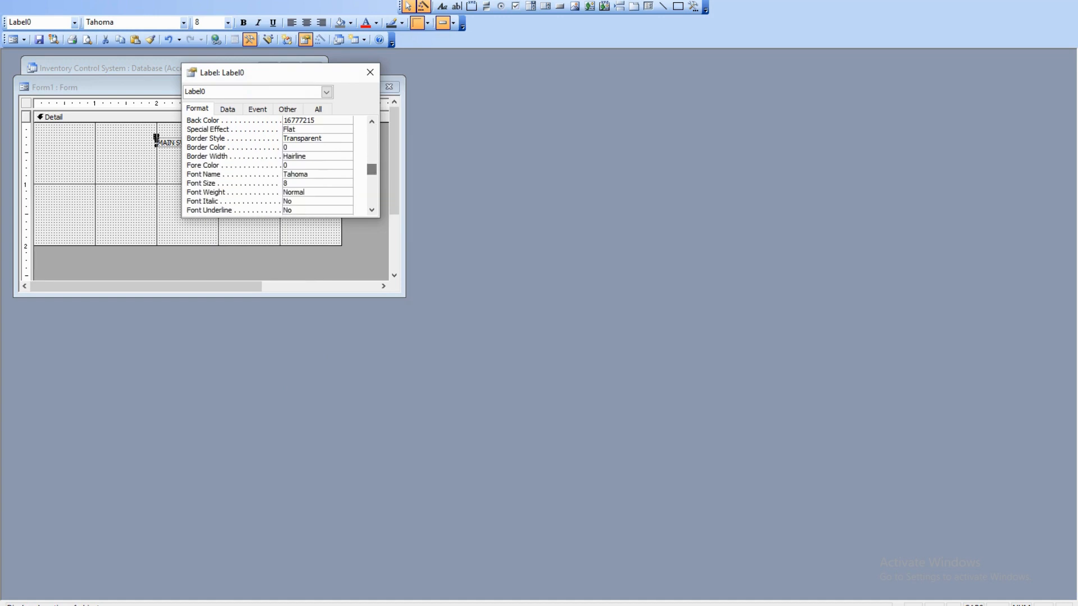
{"action": "left_click", "coordinate": [344, 183]}
{"action": "left_click", "coordinate": [348, 183]}
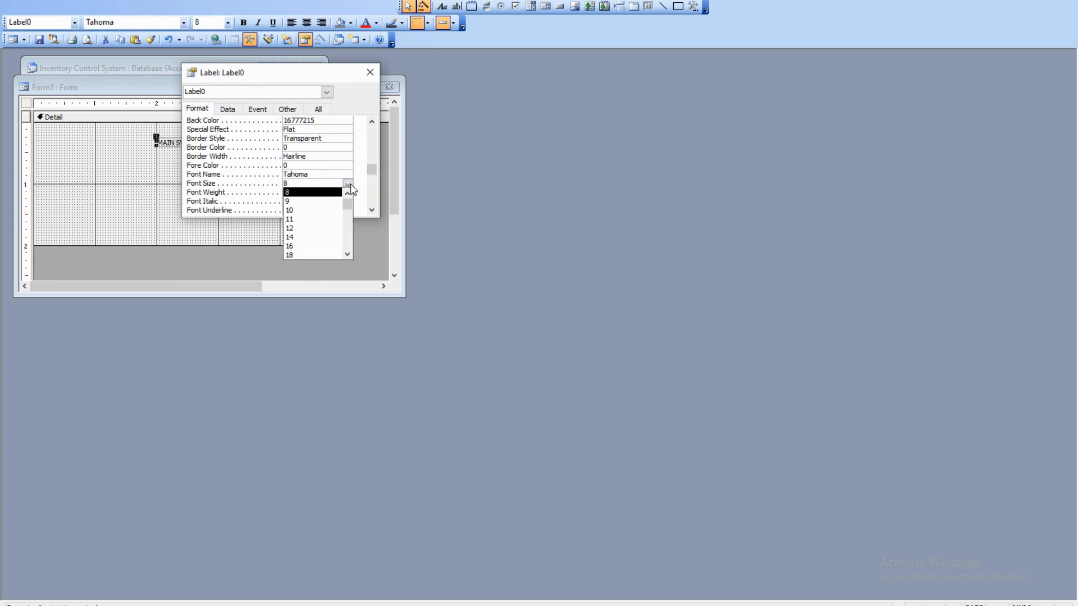
{"action": "left_click", "coordinate": [311, 238]}
{"action": "left_click", "coordinate": [320, 192]}
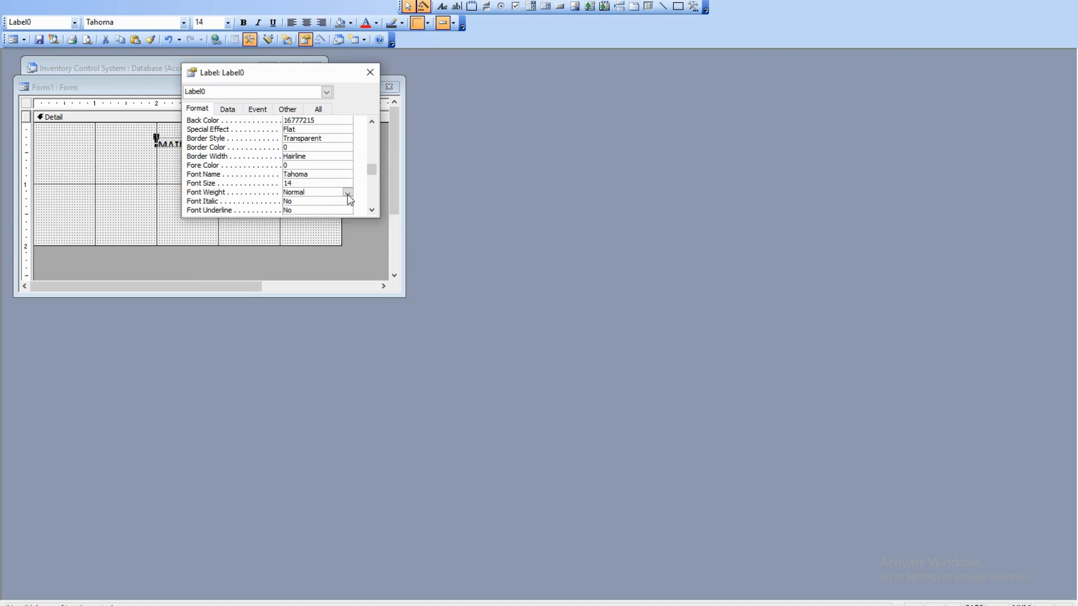
{"action": "left_click", "coordinate": [348, 193]}
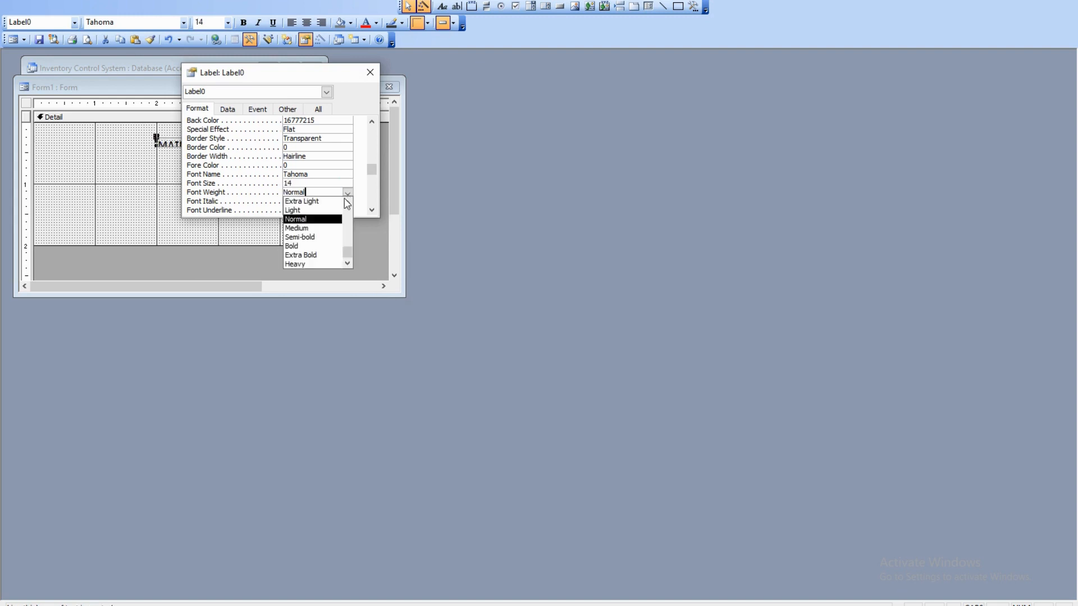
{"action": "left_click", "coordinate": [315, 246]}
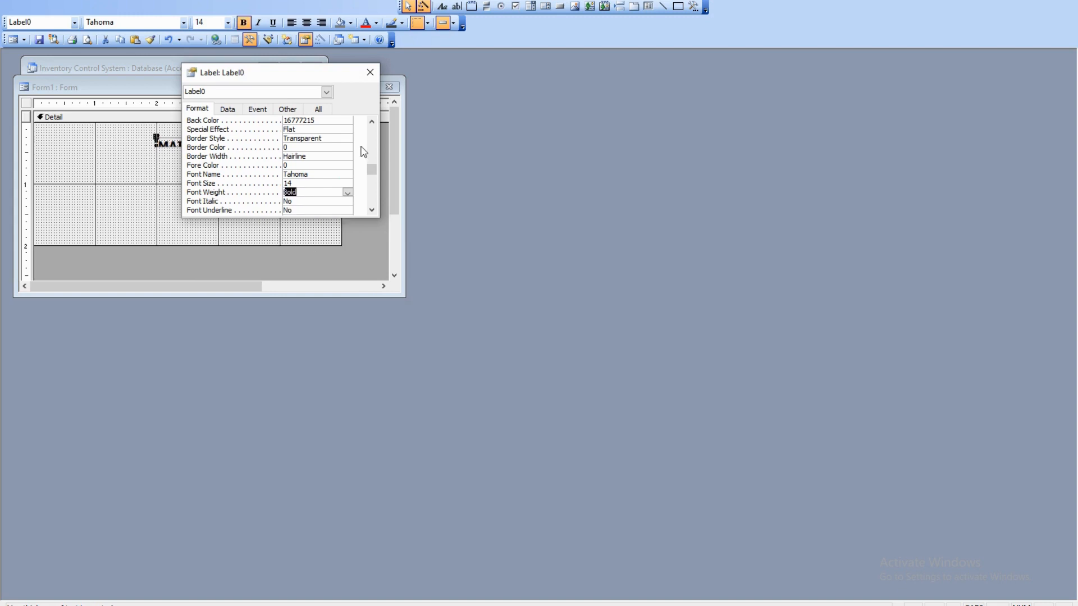
{"action": "left_click", "coordinate": [370, 71]}
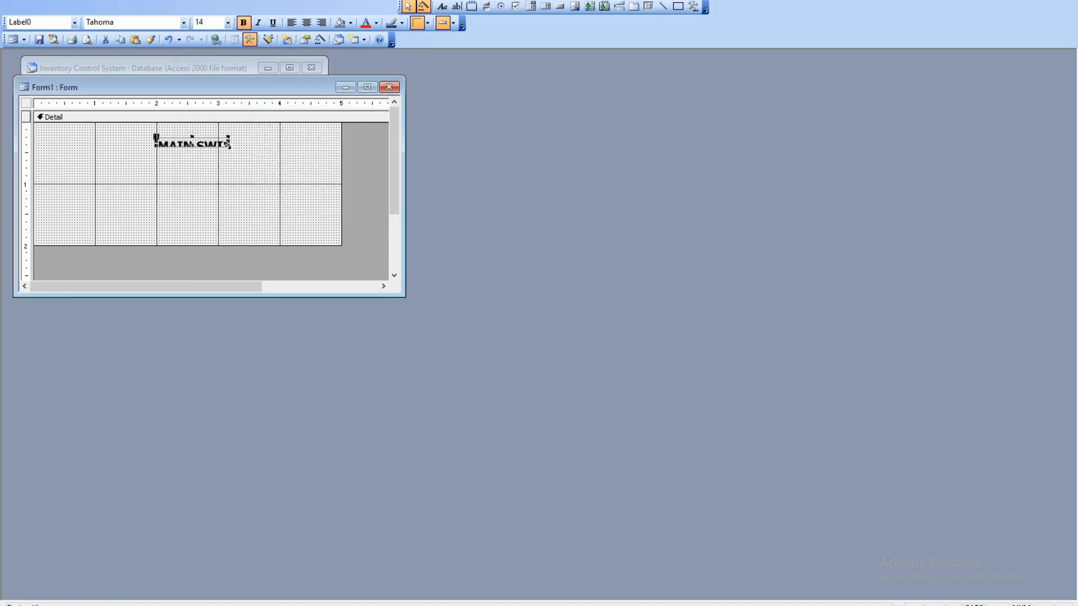
- Enlarge and reposition the title label so its full text fits at the form's top centre, and preview the form
{"action": "mouse_move", "coordinate": [228, 144]}
{"action": "left_mouse_down"}
{"action": "mouse_move", "coordinate": [262, 144]}
{"action": "mouse_move", "coordinate": [209, 148]}
{"action": "mouse_move", "coordinate": [209, 157]}
{"action": "mouse_move", "coordinate": [307, 147]}
{"action": "mouse_move", "coordinate": [222, 136]}
{"action": "left_mouse_up"}
{"action": "left_click", "coordinate": [256, 160]}
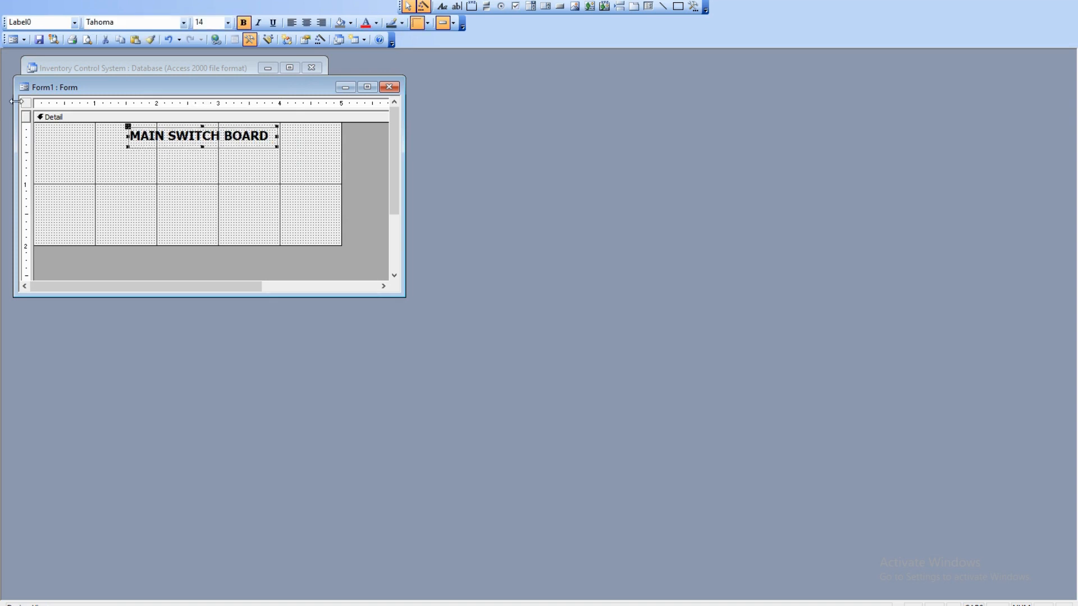
{"action": "left_click", "coordinate": [12, 39]}
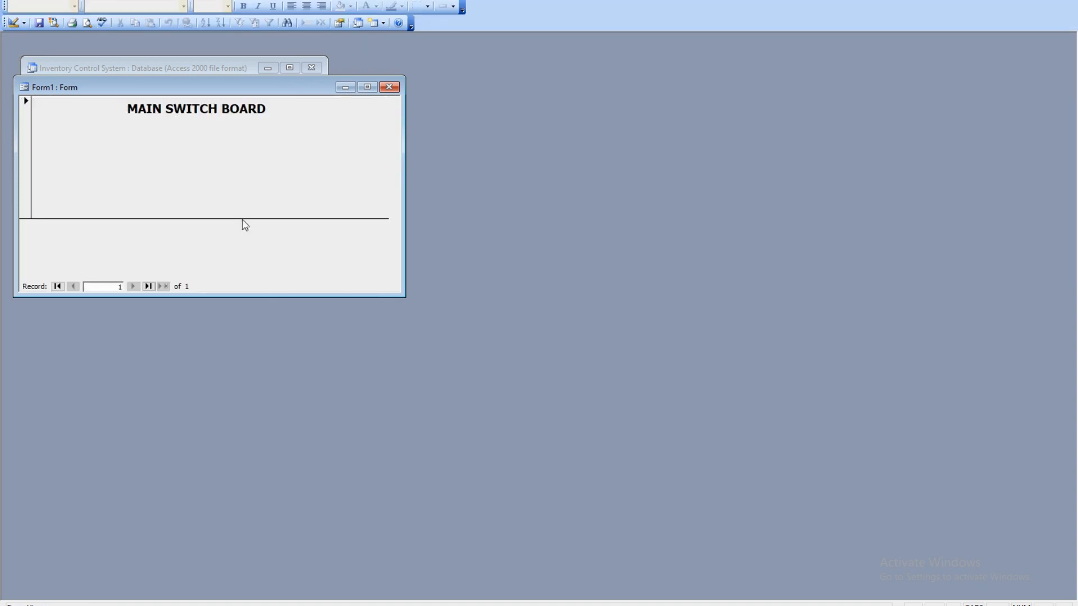
{"action": "left_click", "coordinate": [14, 23]}
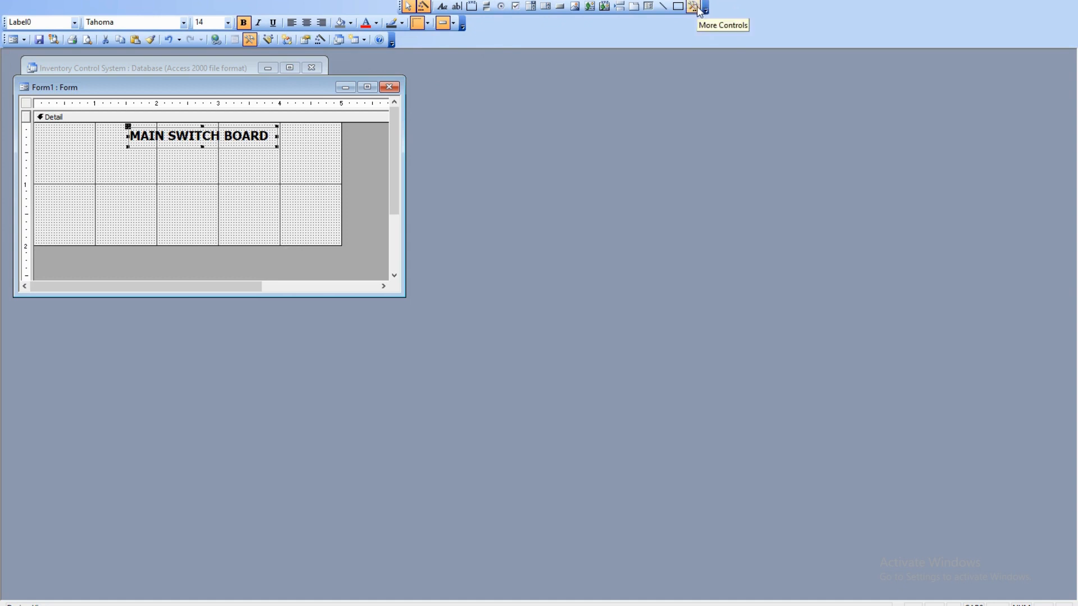
- Place a command button below the title and assign it the Open Form action from Form Operations
{"action": "left_click", "coordinate": [559, 6]}
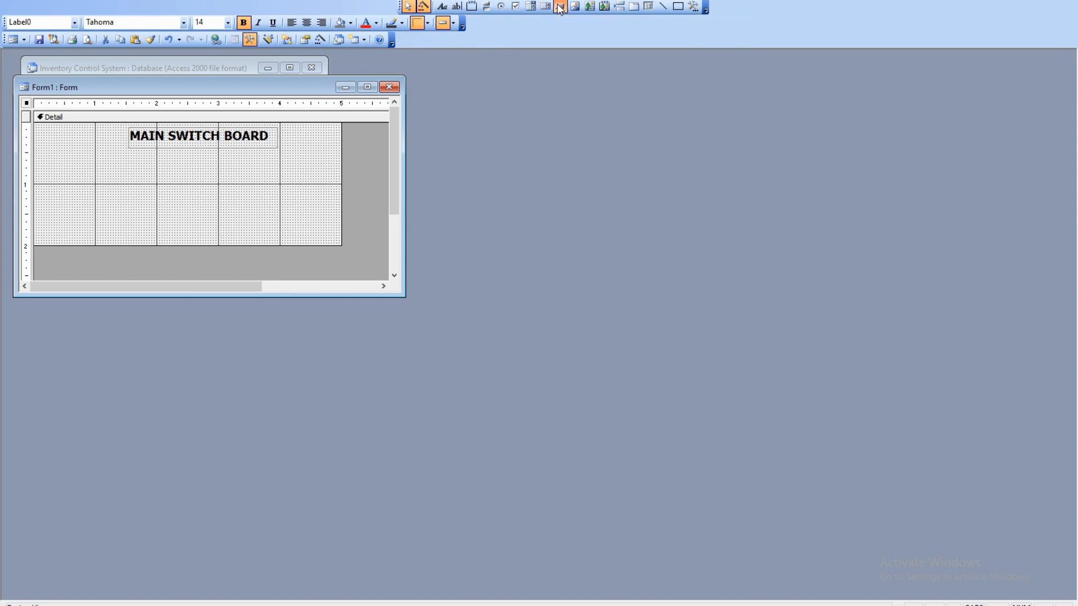
{"action": "left_click", "coordinate": [249, 170]}
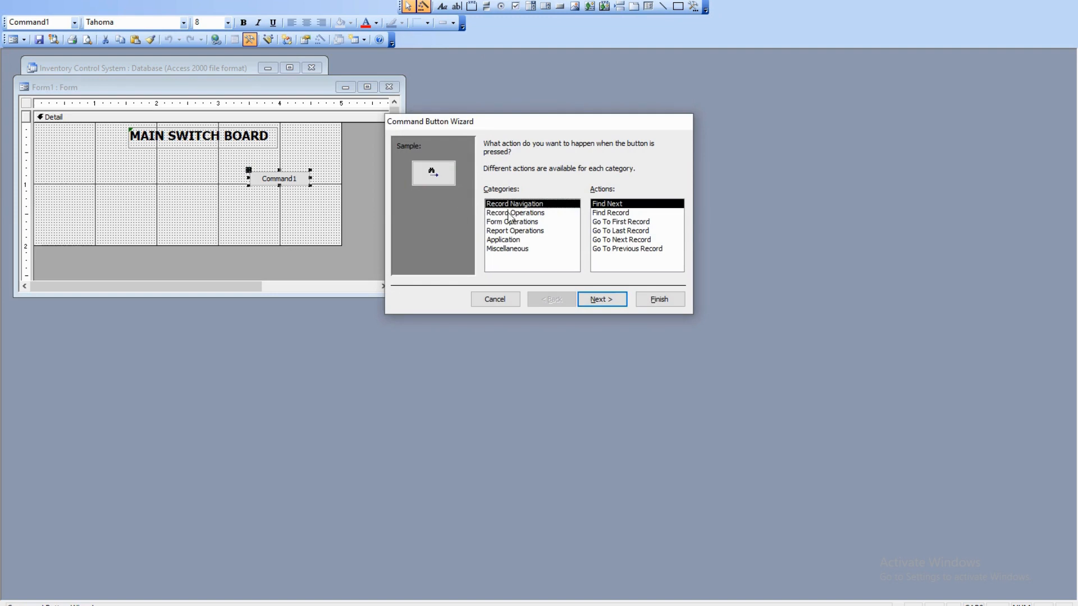
{"action": "left_click", "coordinate": [511, 222]}
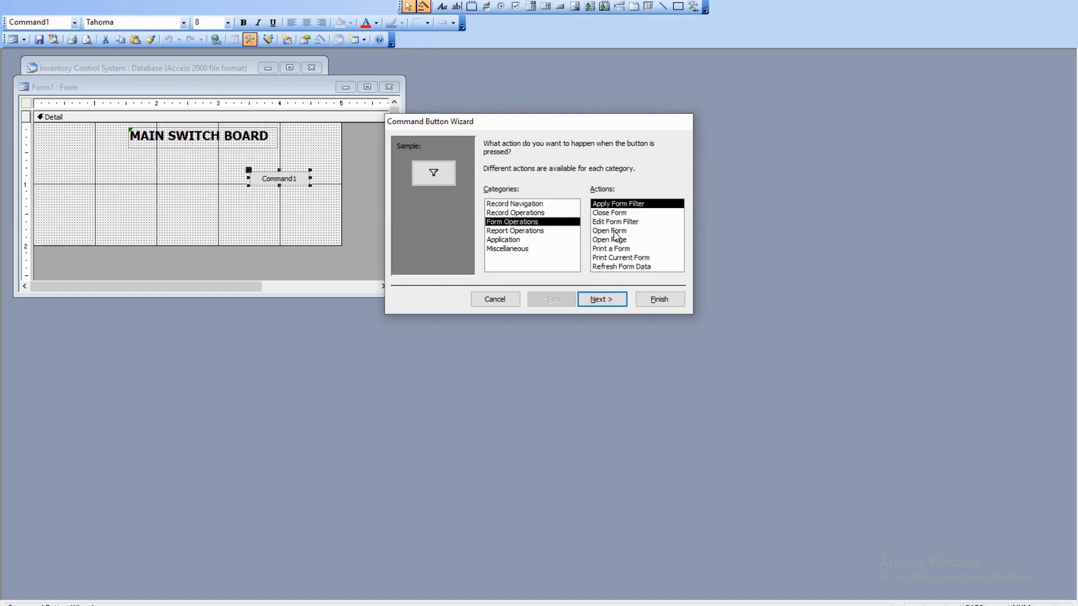
{"action": "left_click", "coordinate": [614, 232]}
{"action": "left_click", "coordinate": [602, 299]}
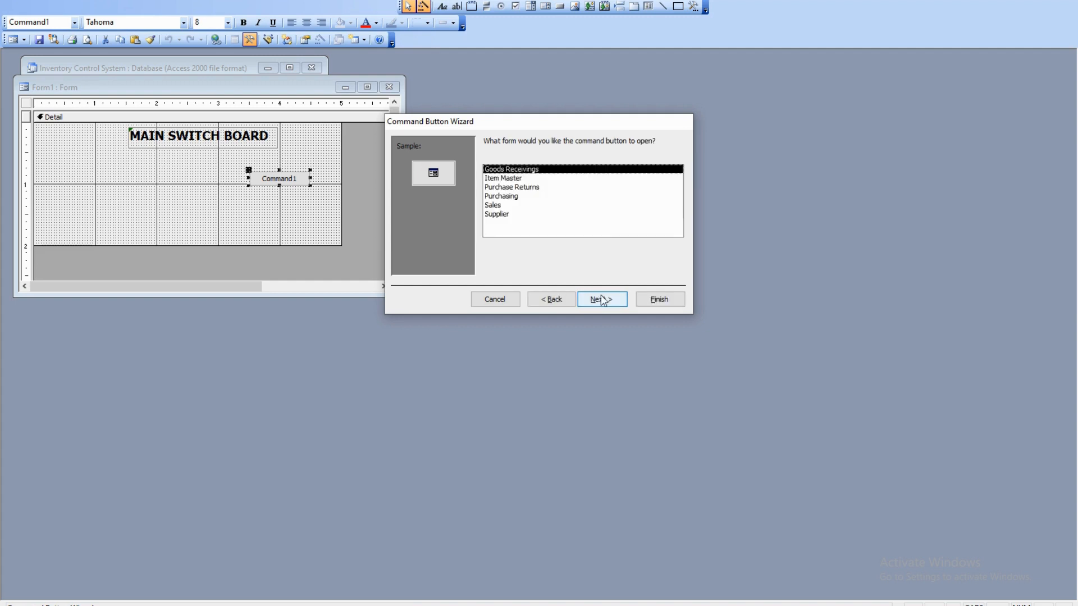
- Make the button open the Item Master form with all records, show text instead of a picture, and name it Item Master
{"action": "left_click", "coordinate": [504, 178]}
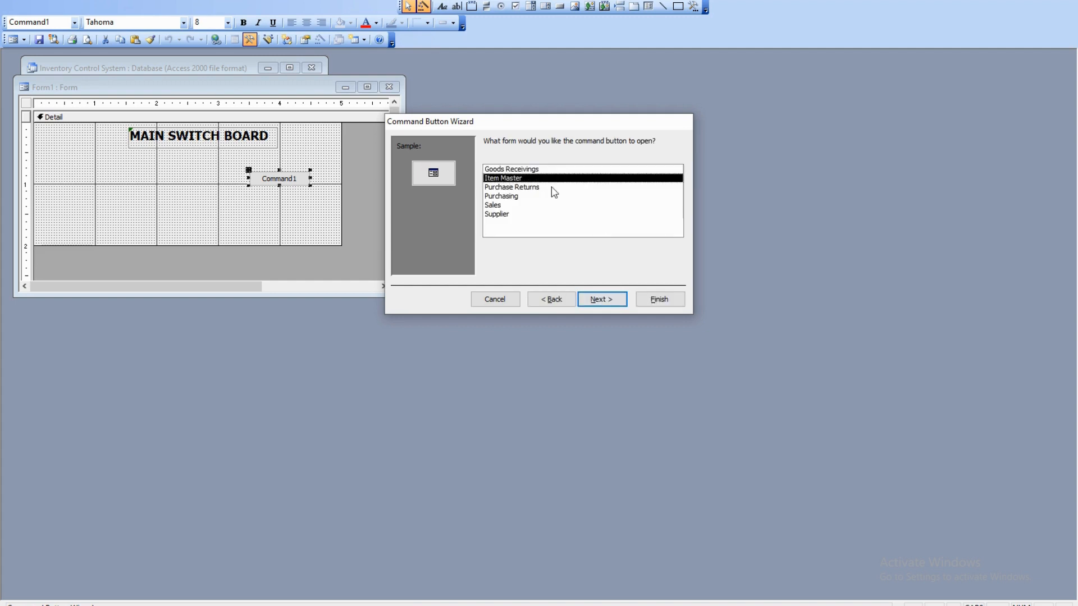
{"action": "left_click", "coordinate": [611, 302]}
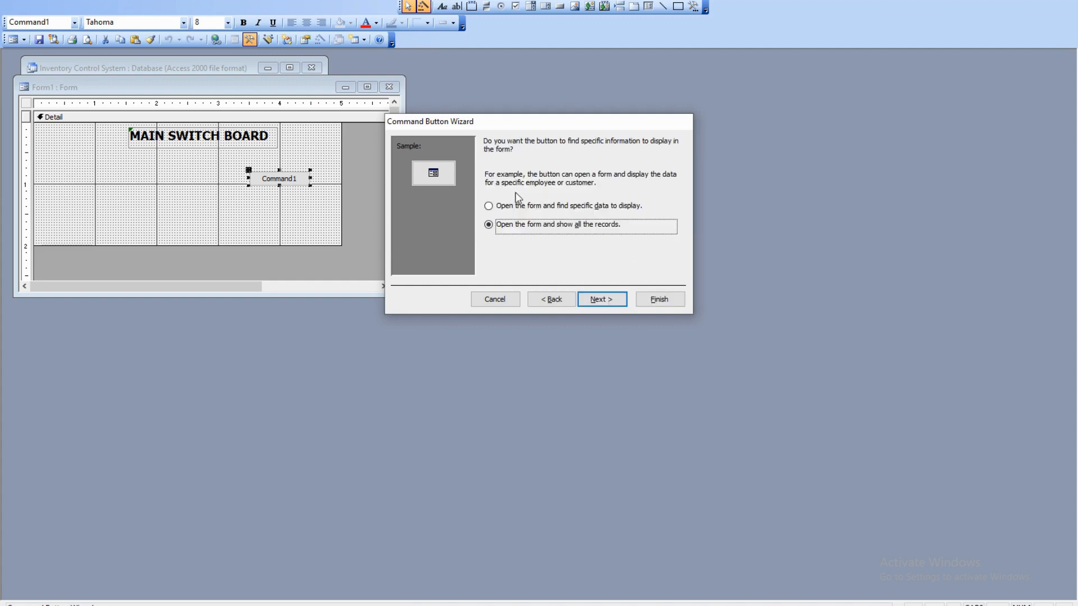
{"action": "left_click", "coordinate": [601, 299]}
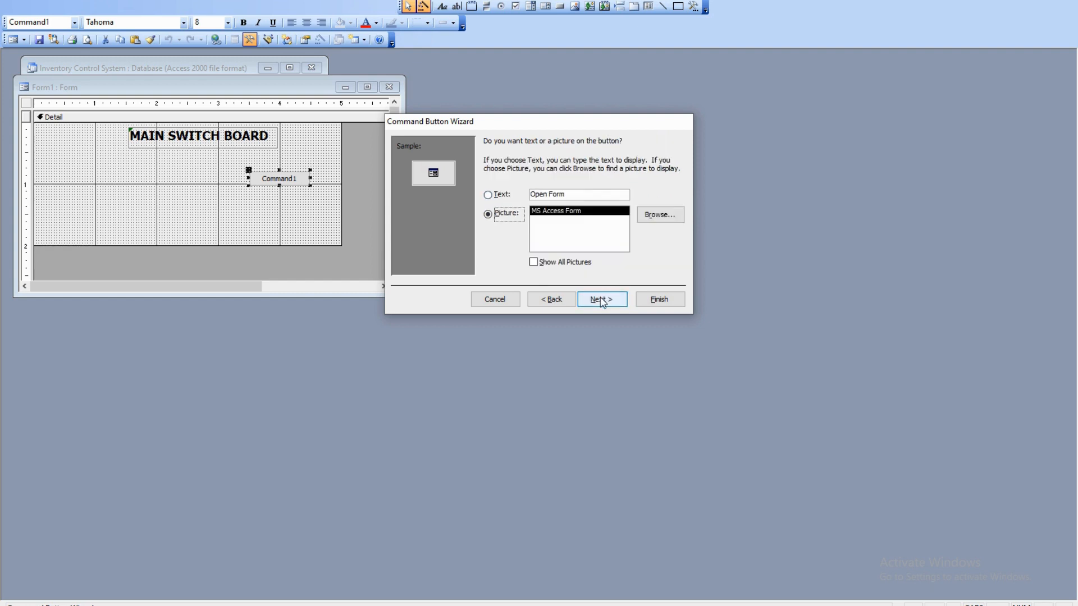
{"action": "left_click", "coordinate": [502, 196]}
{"action": "left_click", "coordinate": [601, 300]}
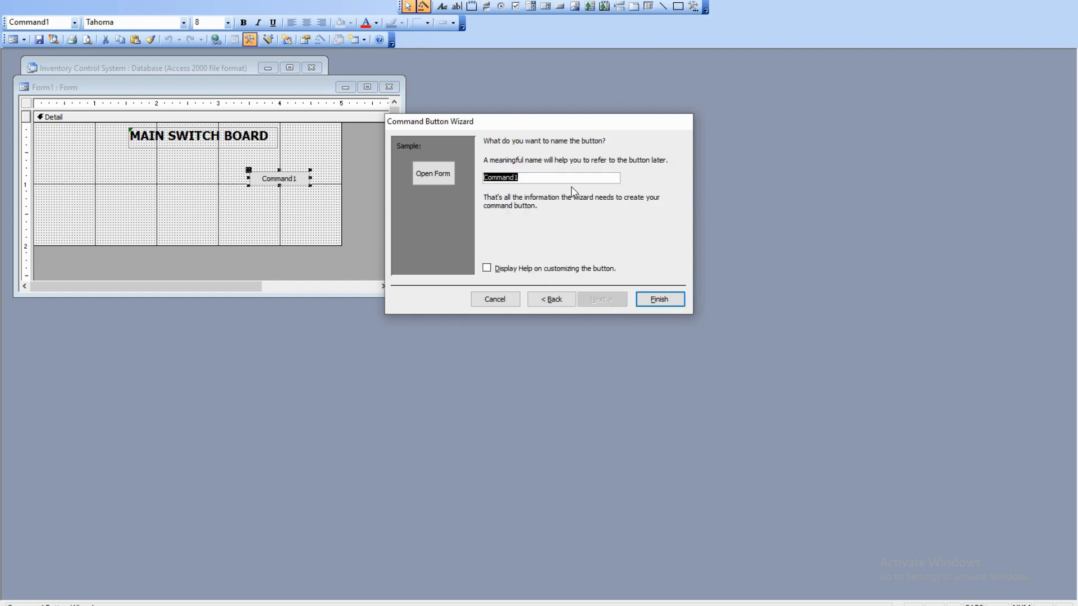
{"action": "key", "text": "BackSpace"}
{"action": "left_click", "coordinate": [656, 301]}
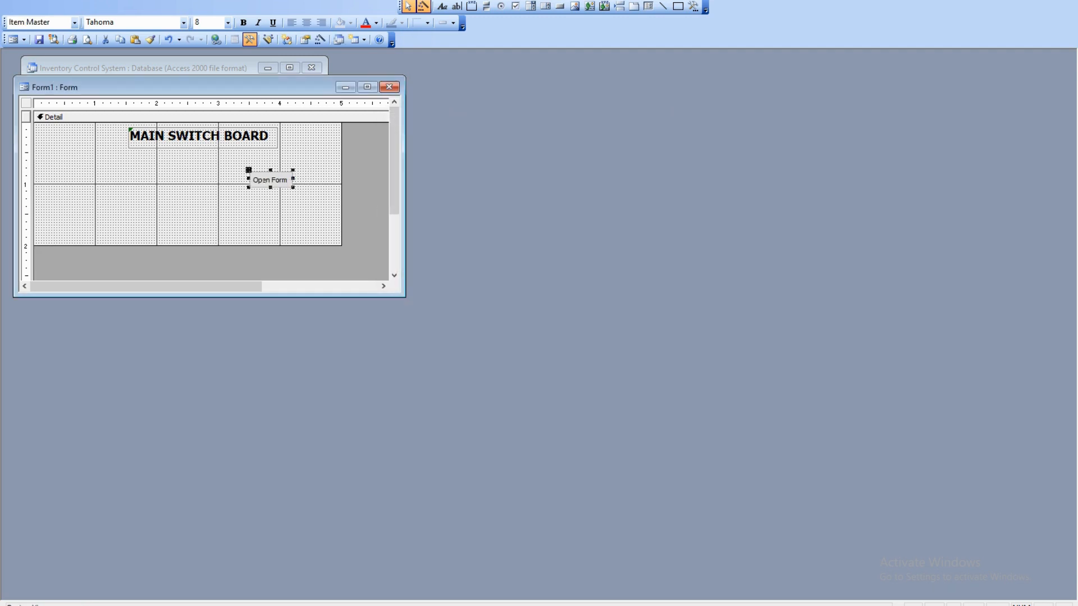
- Replace the command button's caption with "Item Master"
{"action": "left_click", "coordinate": [266, 192]}
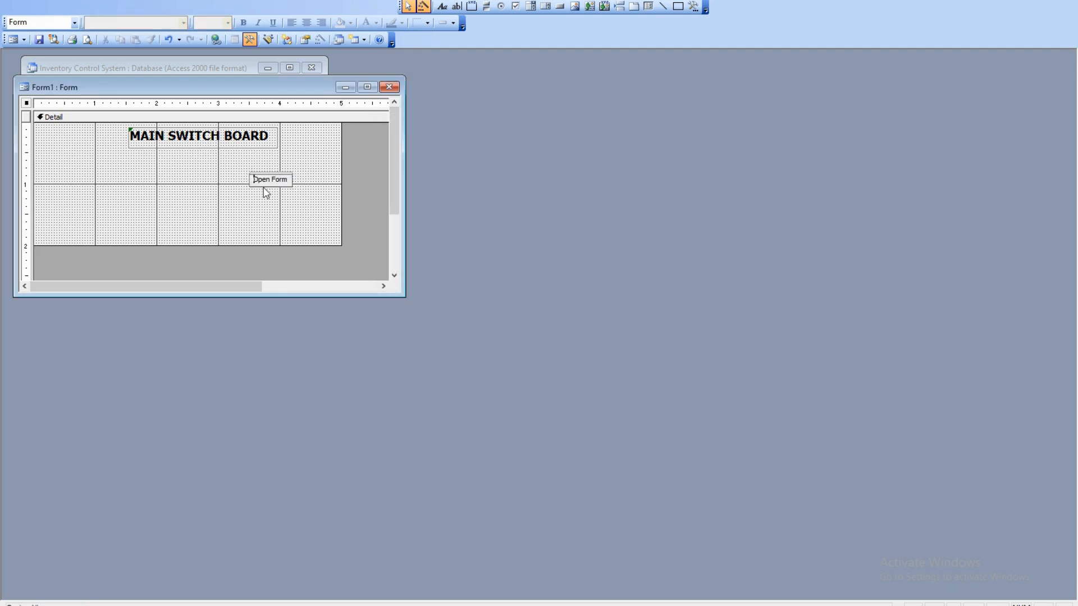
{"action": "key", "text": "Delete"}
{"action": "key", "text": "Delete"}
{"action": "key", "text": "Delete"}
{"action": "key", "text": "Delete"}
{"action": "key", "text": "Delete"}
{"action": "type", "text": "Item Master"}
{"action": "left_click", "coordinate": [267, 200]}
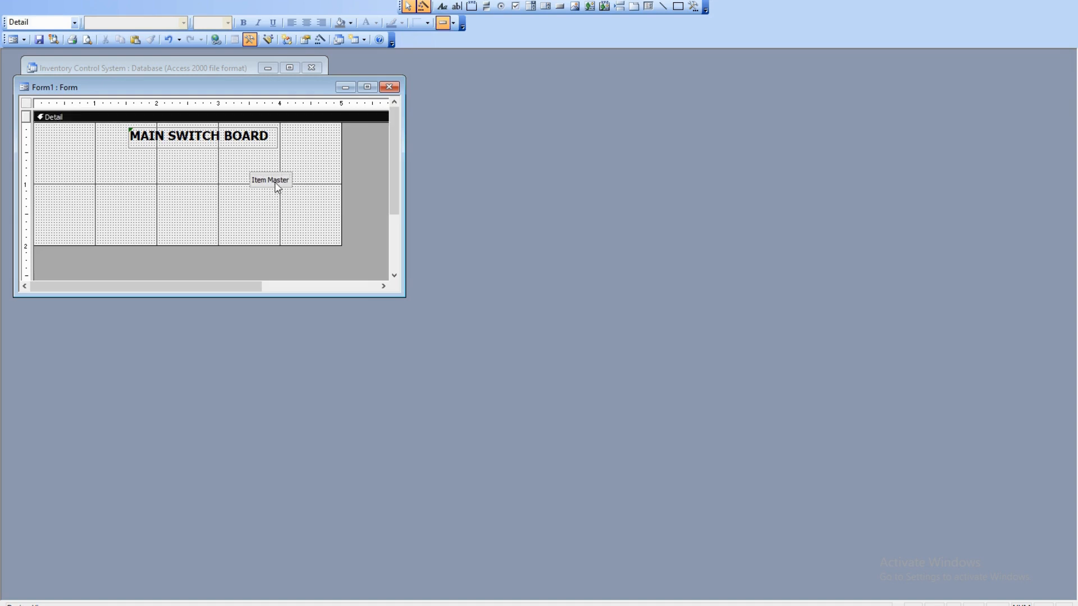
- Set the Item Master button's font size to 12 and its font weight to Semi-bold
{"action": "right_click", "coordinate": [274, 181]}
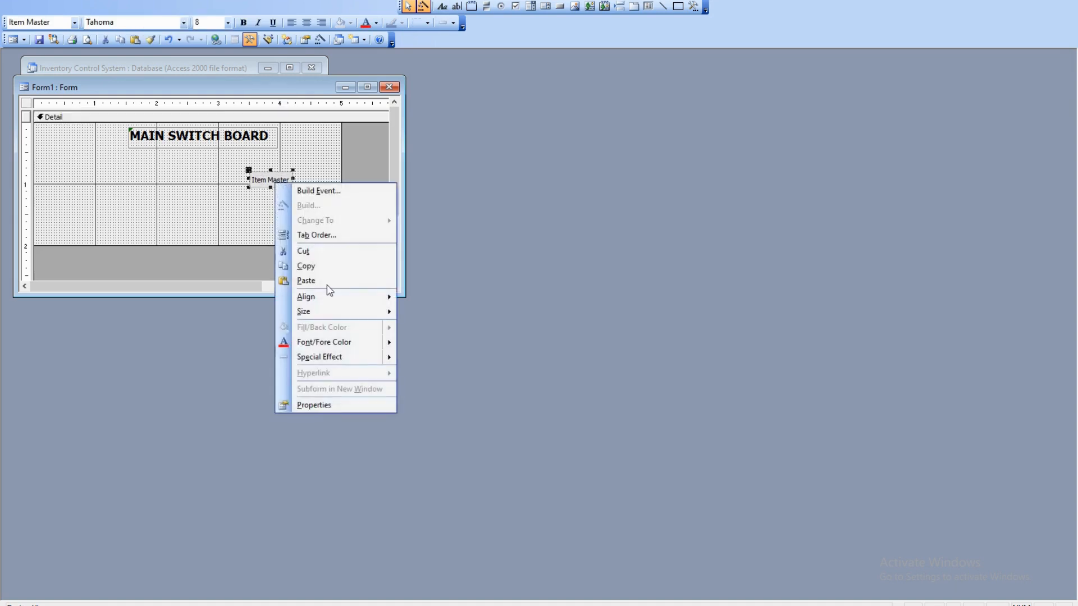
{"action": "left_click", "coordinate": [314, 405]}
{"action": "left_click_drag", "start_coordinate": [372, 132], "coordinate": [371, 187]}
{"action": "left_click", "coordinate": [347, 193]}
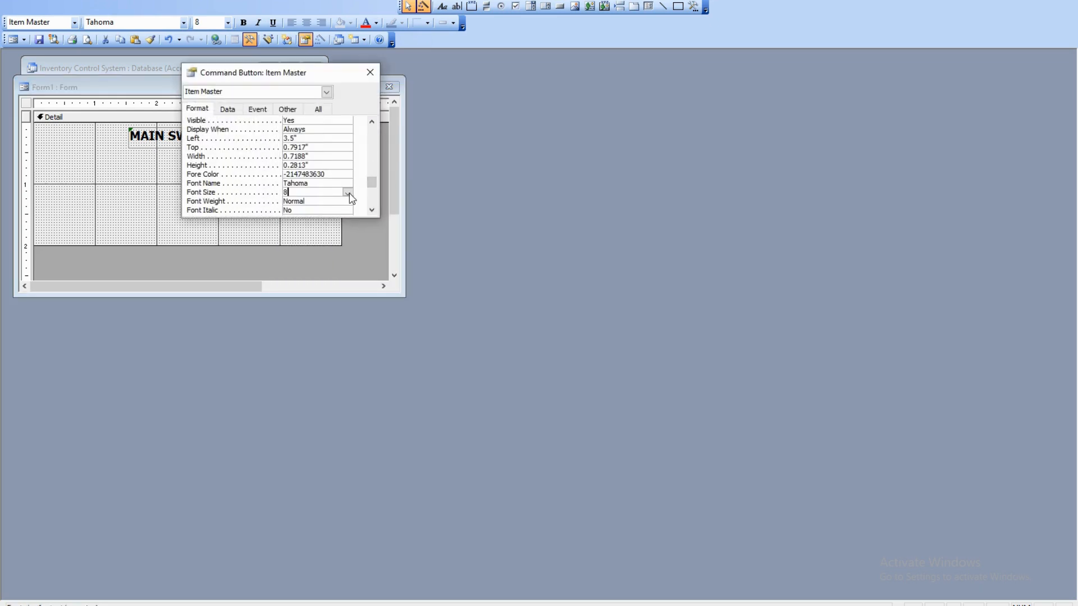
{"action": "left_click", "coordinate": [348, 193]}
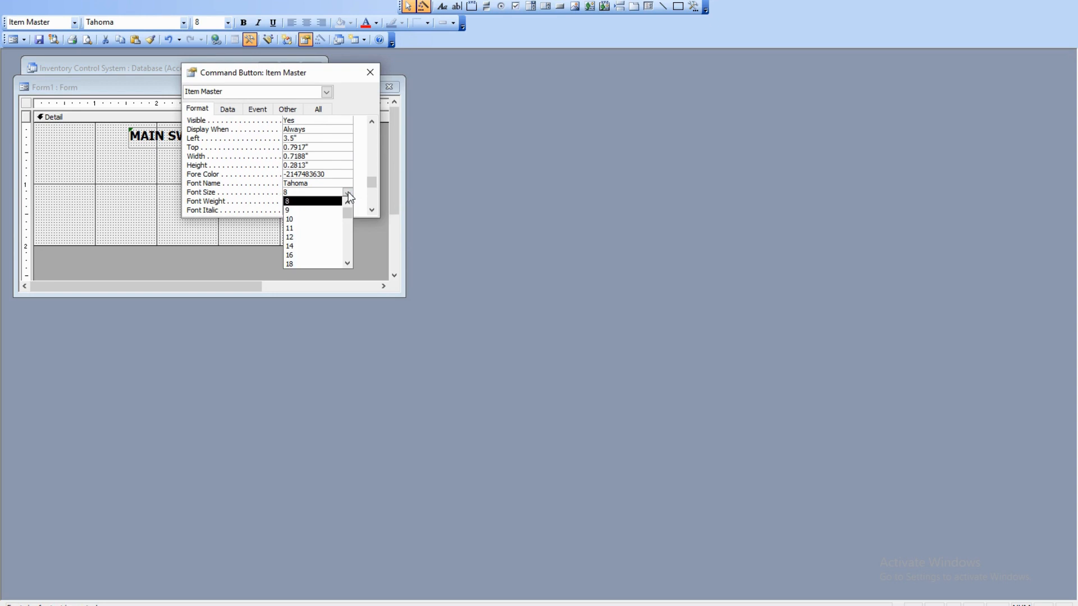
{"action": "left_click", "coordinate": [313, 237]}
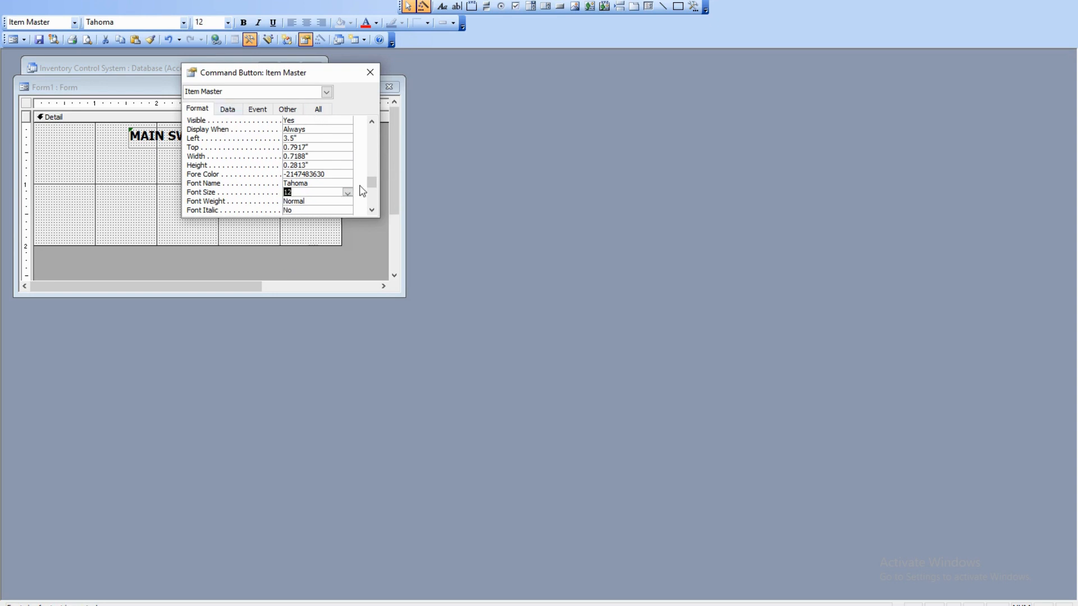
{"action": "left_click", "coordinate": [347, 201]}
{"action": "left_click", "coordinate": [348, 202]}
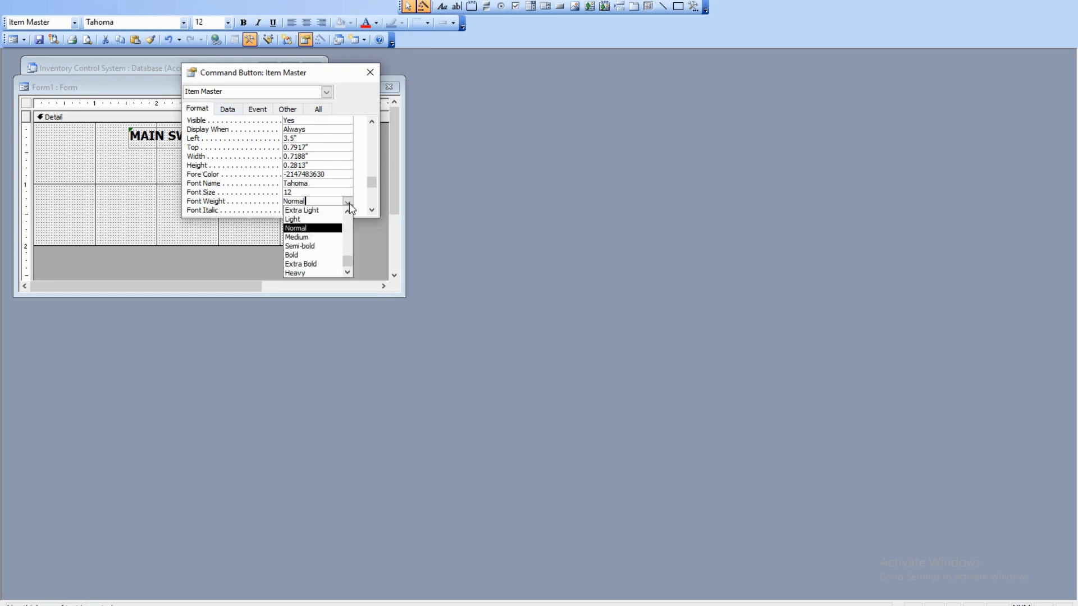
{"action": "left_click", "coordinate": [314, 246]}
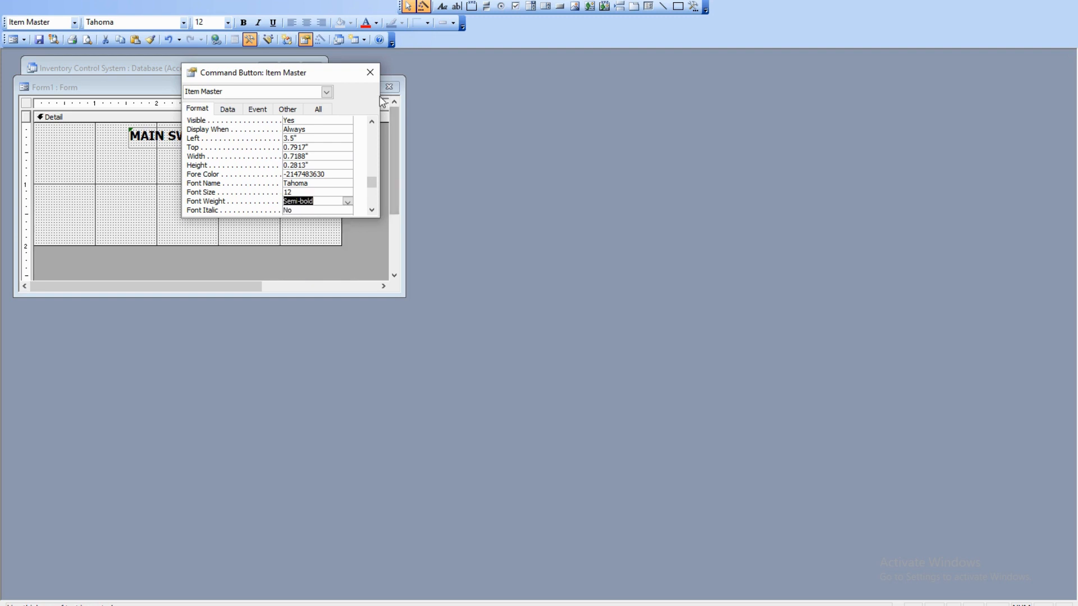
- Widen the Item Master button so its full caption fits, and test it in Form view
{"action": "left_click", "coordinate": [376, 77]}
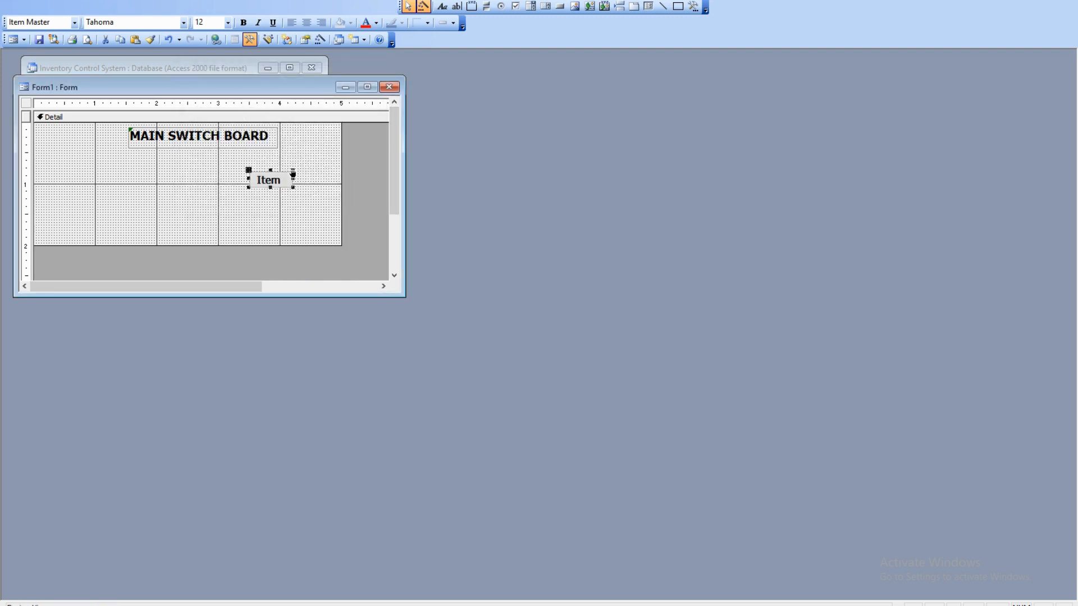
{"action": "left_click_drag", "start_coordinate": [293, 179], "coordinate": [335, 177]}
{"action": "left_click", "coordinate": [302, 205]}
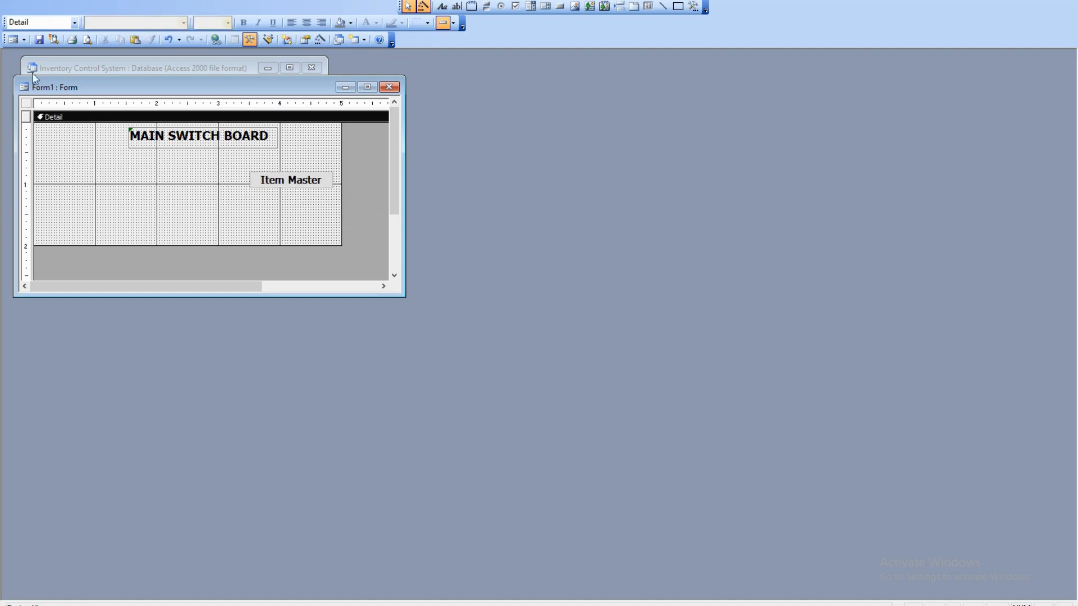
{"action": "left_click", "coordinate": [14, 39]}
{"action": "left_click", "coordinate": [292, 157]}
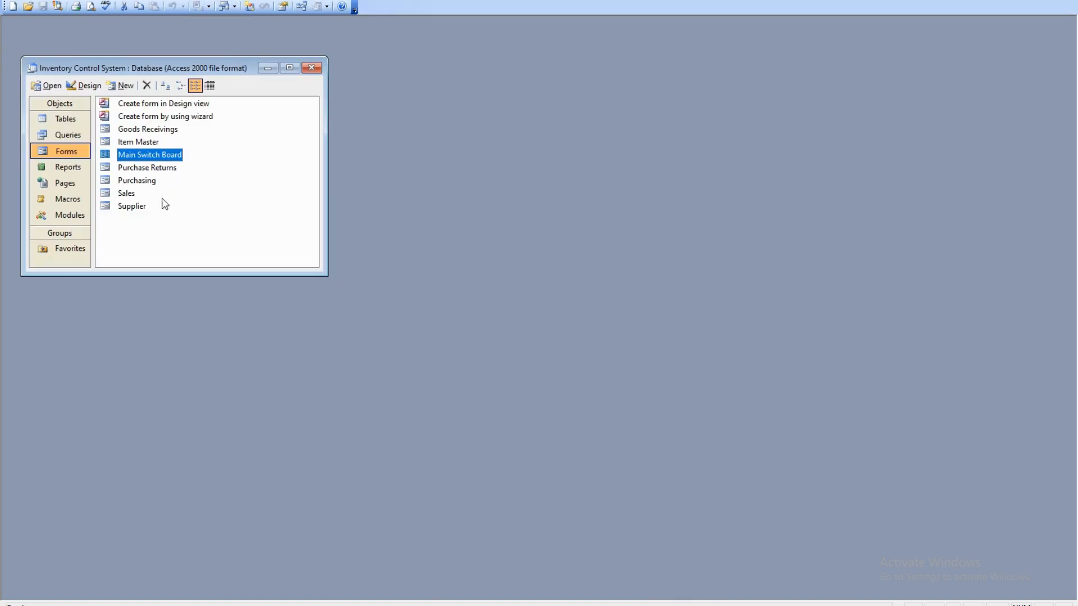
- Open the Main Switch Board form and test its Item Master, Goods Receivings and Purchasing buttons, closing each opened form
{"action": "double_click", "coordinate": [169, 158]}
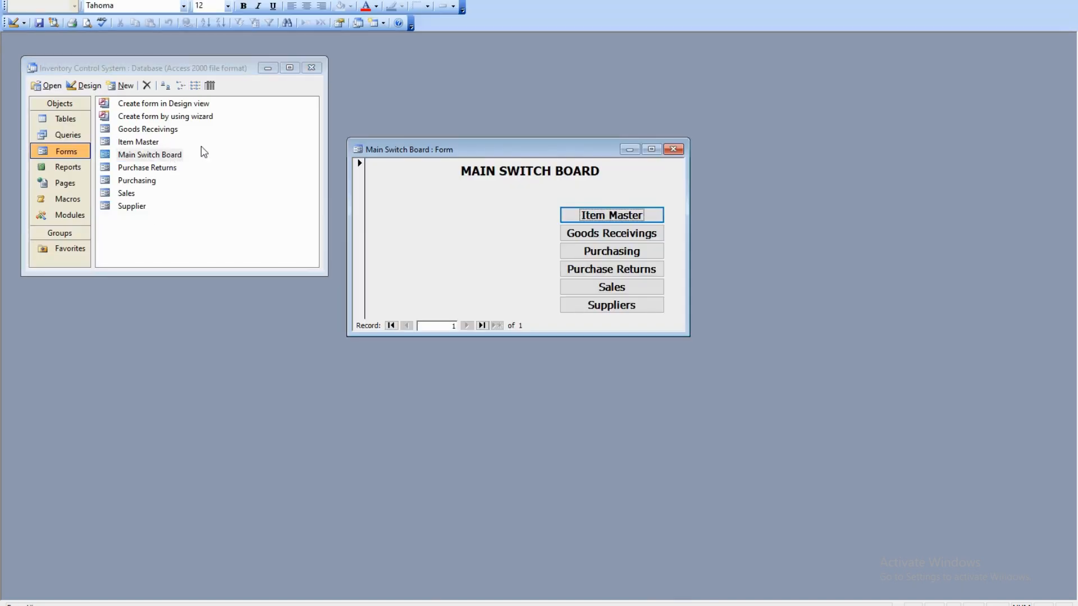
{"action": "left_click", "coordinate": [591, 216]}
{"action": "left_click", "coordinate": [634, 187]}
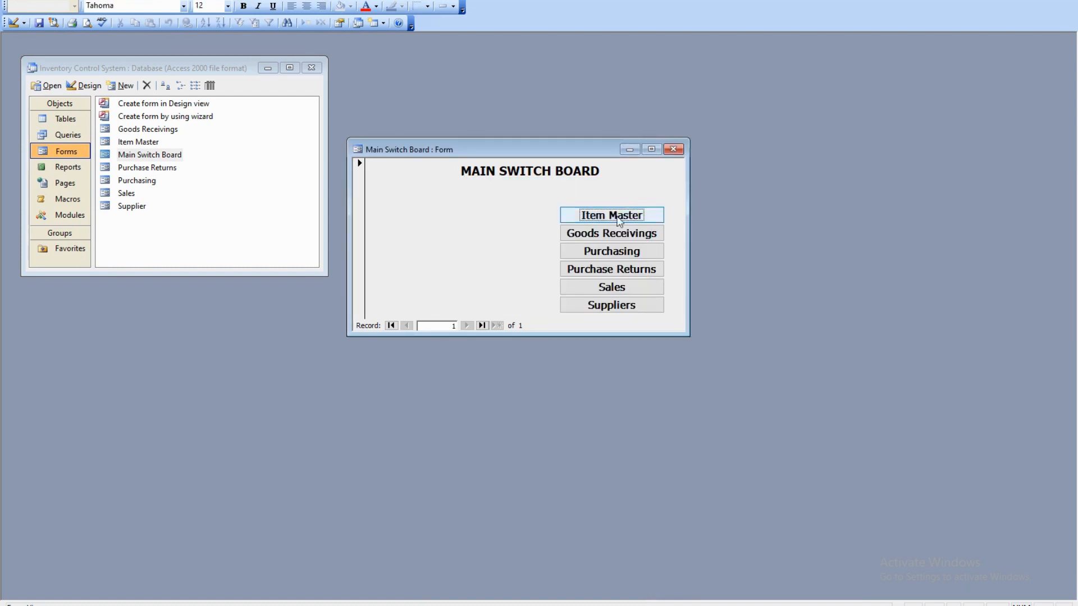
{"action": "left_click", "coordinate": [605, 232]}
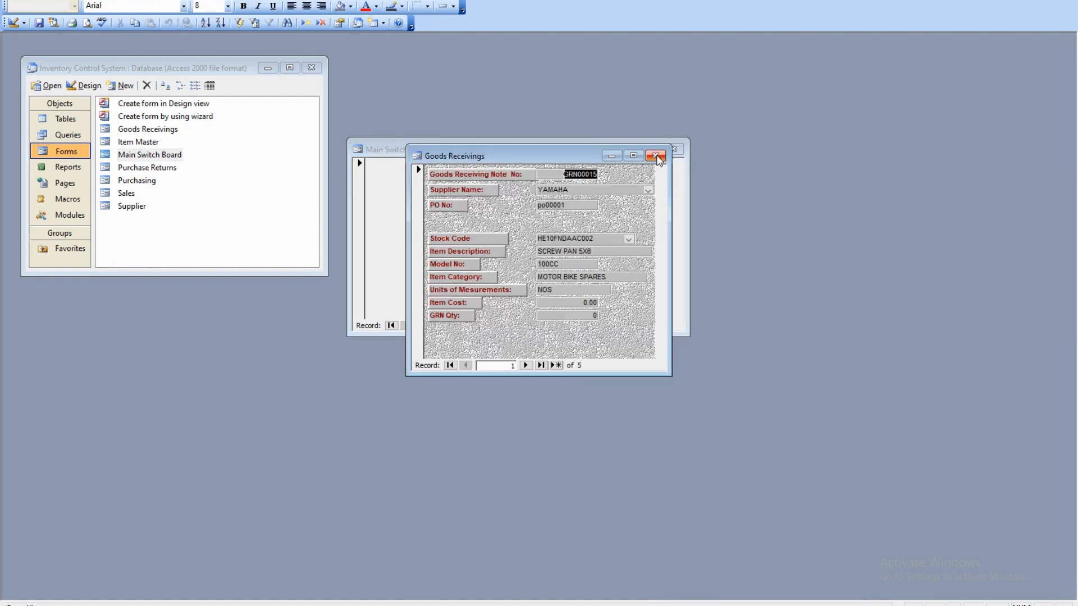
{"action": "left_click", "coordinate": [655, 156]}
{"action": "left_click", "coordinate": [612, 257]}
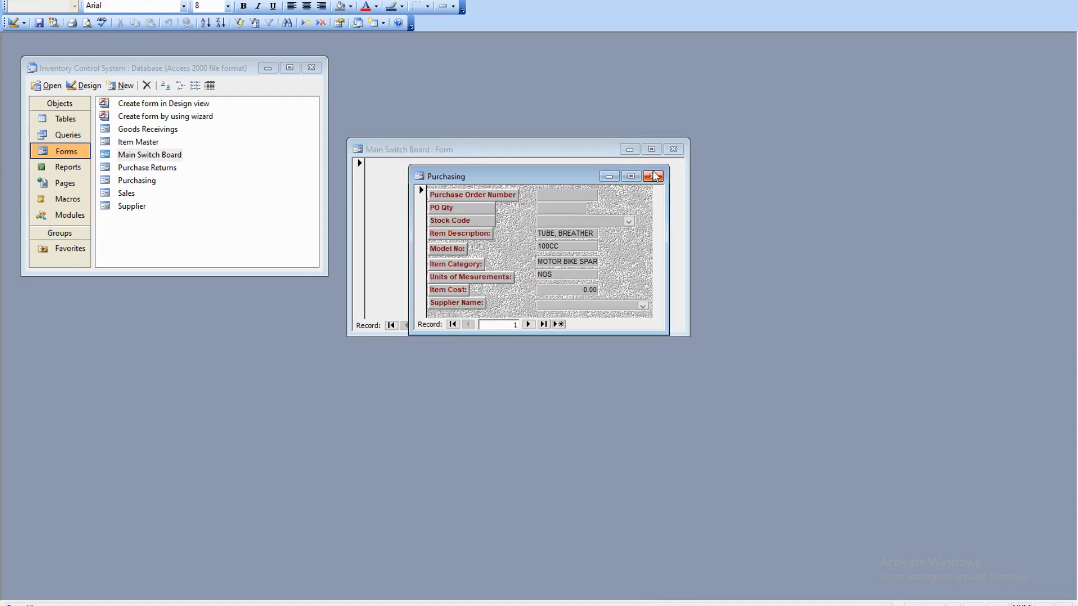
{"action": "left_click", "coordinate": [652, 178]}
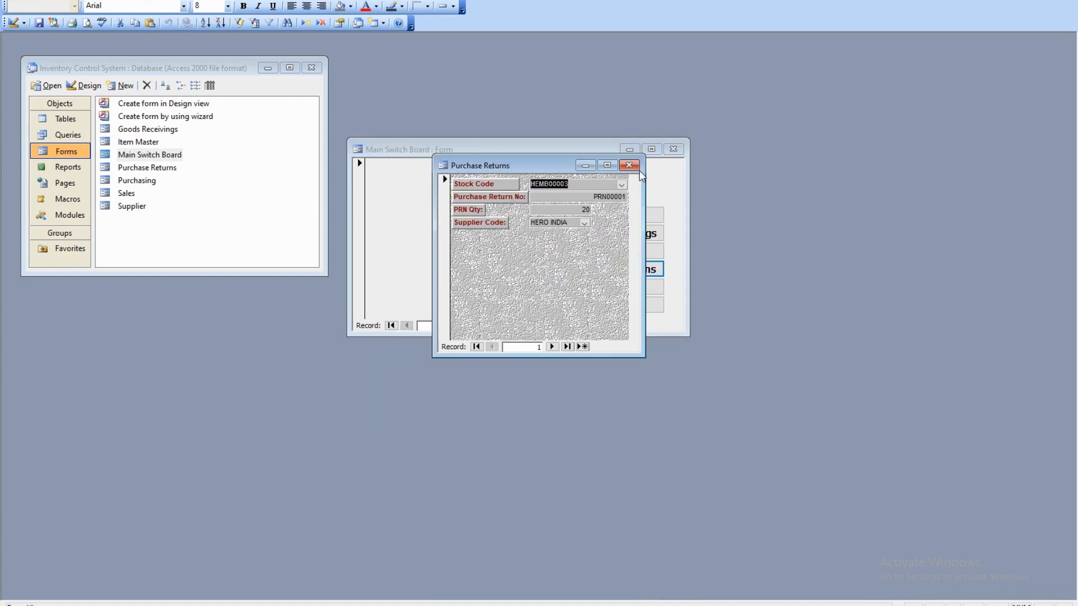
- Test the switchboard's Purchase Returns, Sales and Suppliers buttons, closing each opened form
{"action": "left_click", "coordinate": [629, 166]}
{"action": "left_click", "coordinate": [603, 291]}
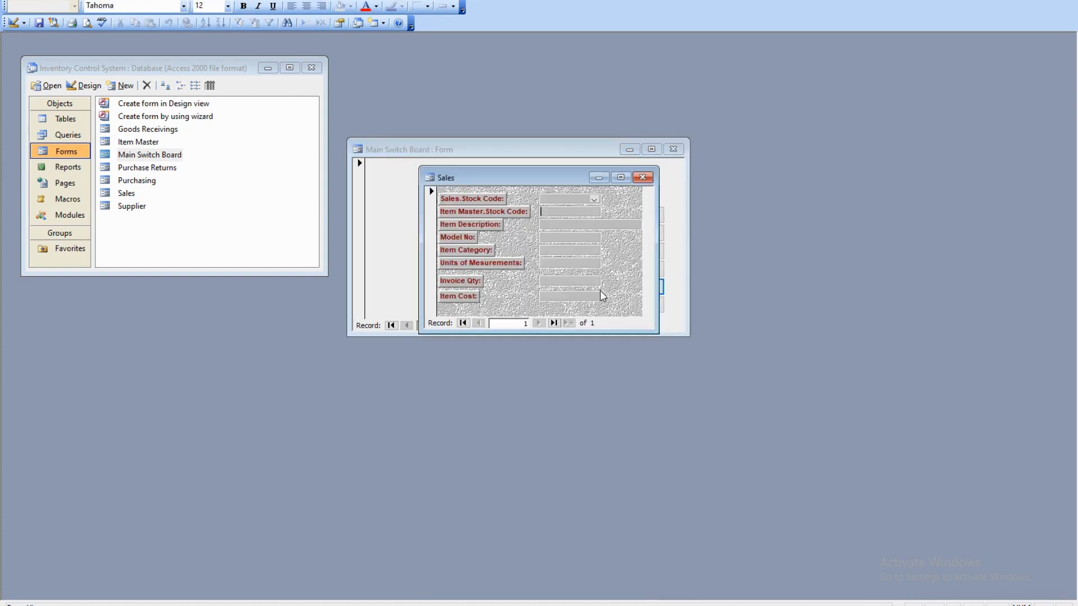
{"action": "left_click", "coordinate": [644, 176]}
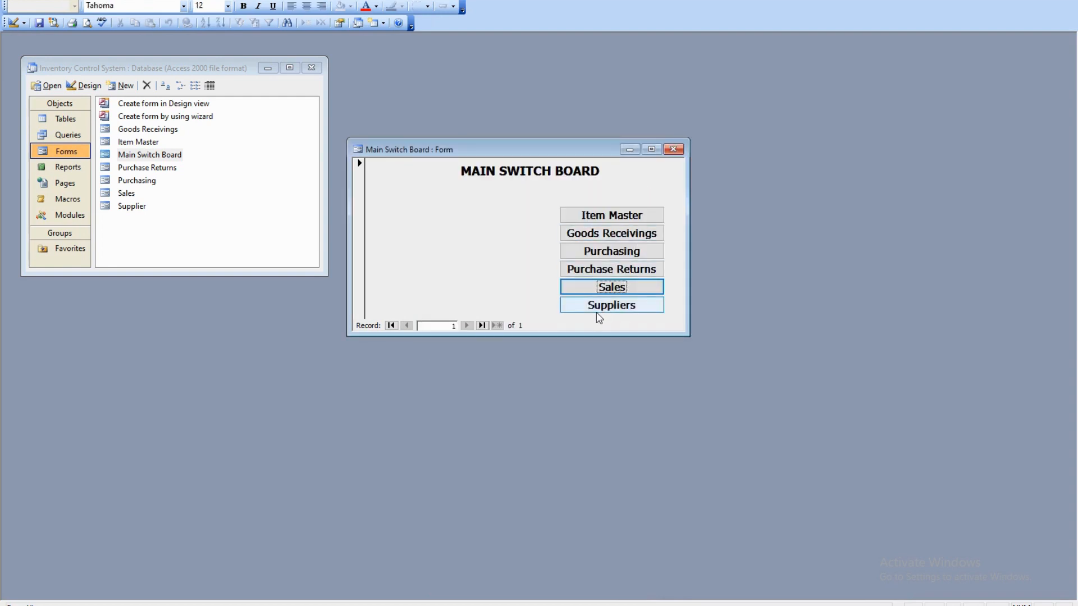
{"action": "left_click", "coordinate": [609, 306]}
{"action": "left_click", "coordinate": [659, 191]}
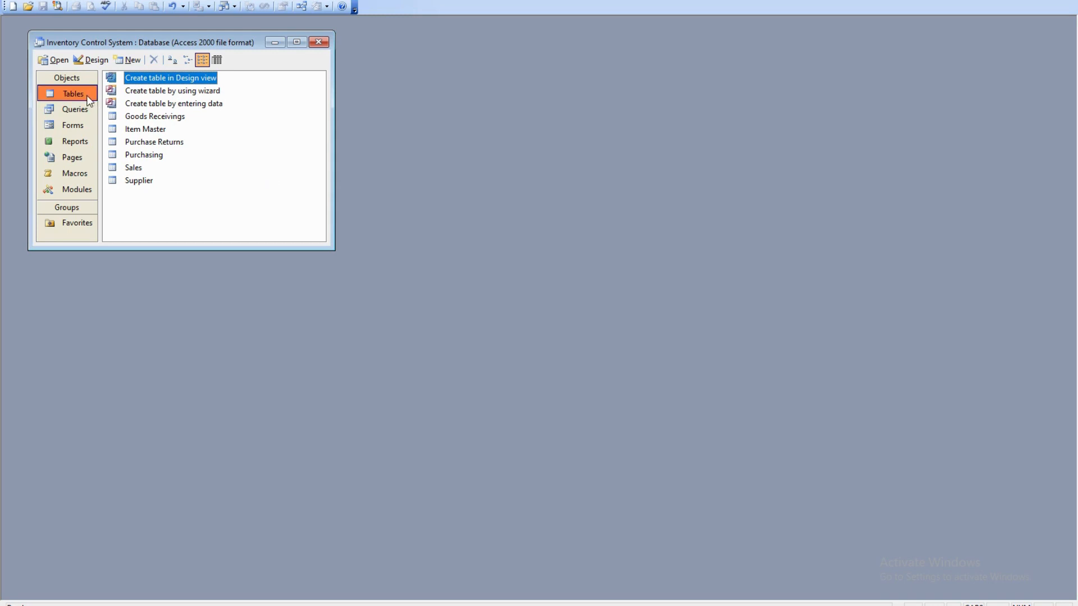
- Start a new query in the database with the Simple Query Wizard
{"action": "left_click", "coordinate": [79, 115]}
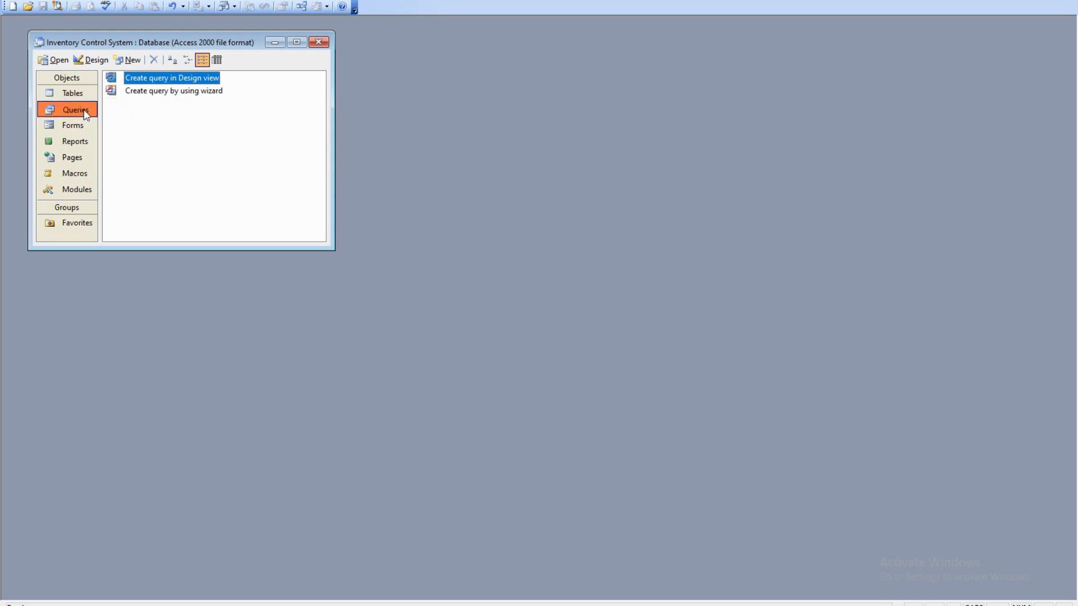
{"action": "left_click", "coordinate": [133, 60]}
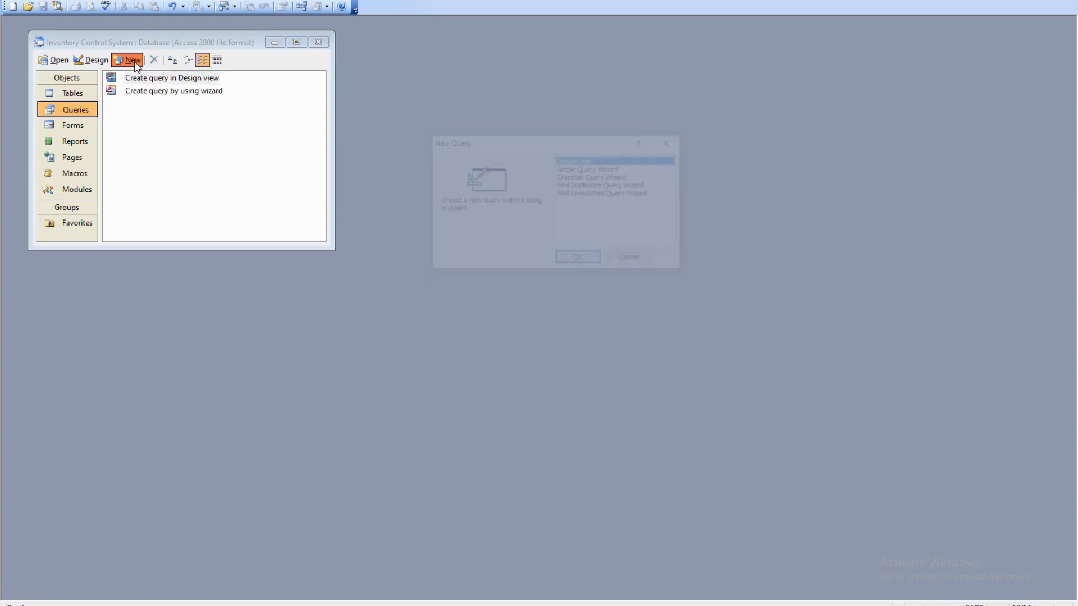
{"action": "left_click", "coordinate": [589, 169]}
{"action": "left_click", "coordinate": [578, 260]}
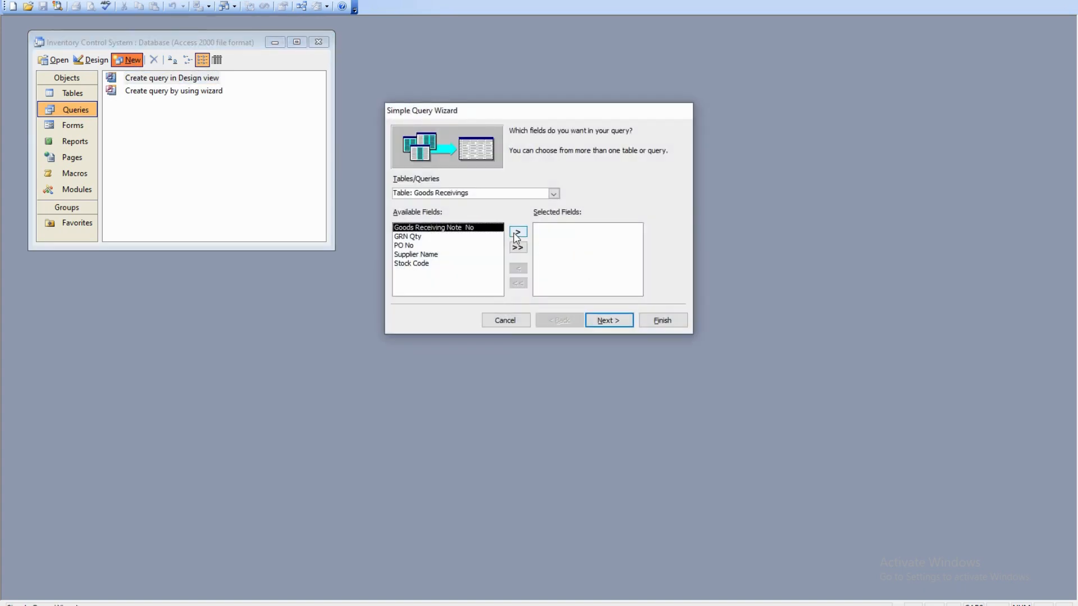
- Choose the Purchasing table and include its Purchase Order Number, PO Qty, Stock Code and Supplier Name fields in the query
{"action": "left_click", "coordinate": [554, 194]}
{"action": "left_click", "coordinate": [457, 232]}
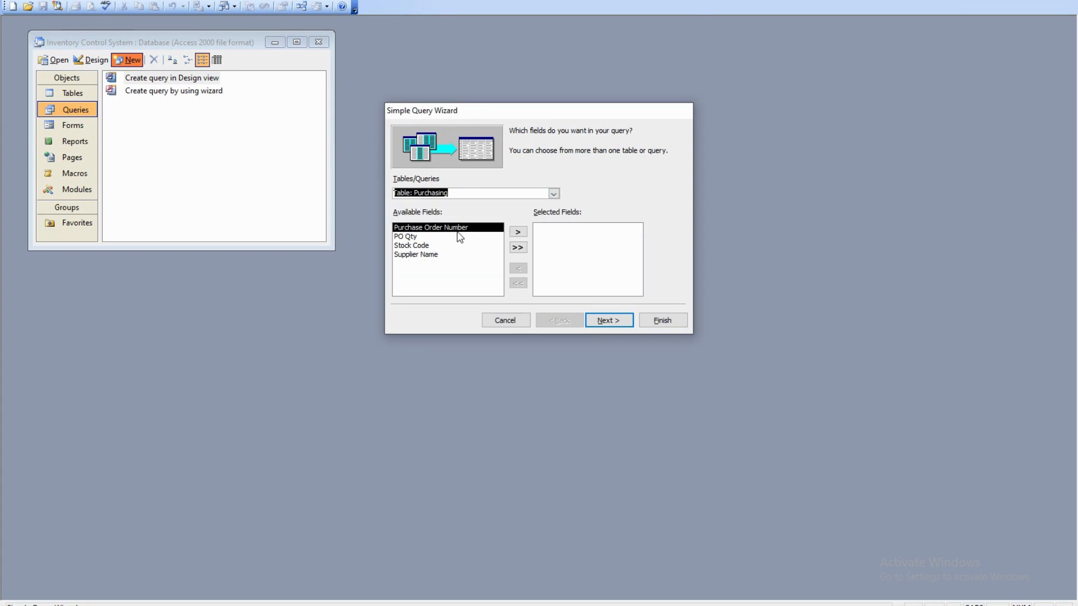
{"action": "left_click", "coordinate": [449, 193]}
{"action": "left_click", "coordinate": [519, 231]}
{"action": "left_click", "coordinate": [519, 232]}
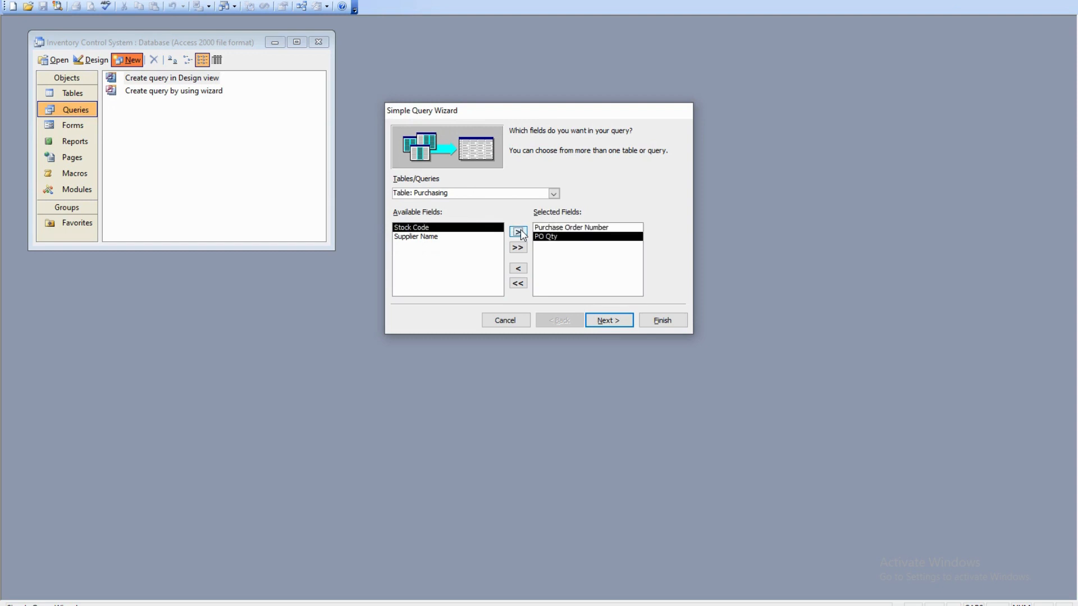
{"action": "left_click", "coordinate": [518, 232]}
{"action": "left_click", "coordinate": [518, 232]}
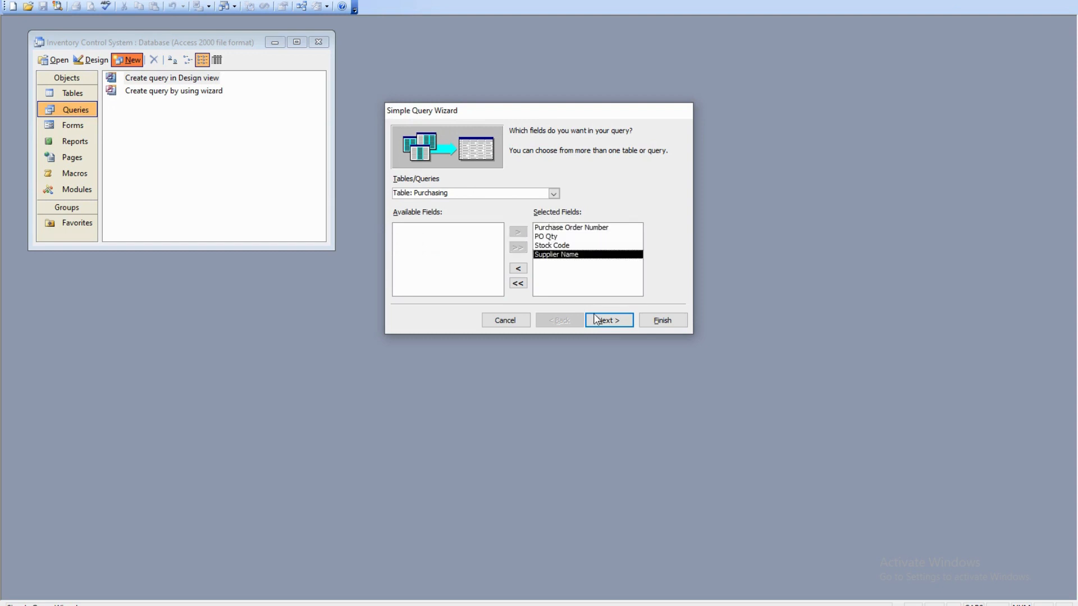
- Finish it as a detail query titled "Purchasing Query", open it to view the information, and enlarge its window downward
{"action": "left_click", "coordinate": [609, 321]}
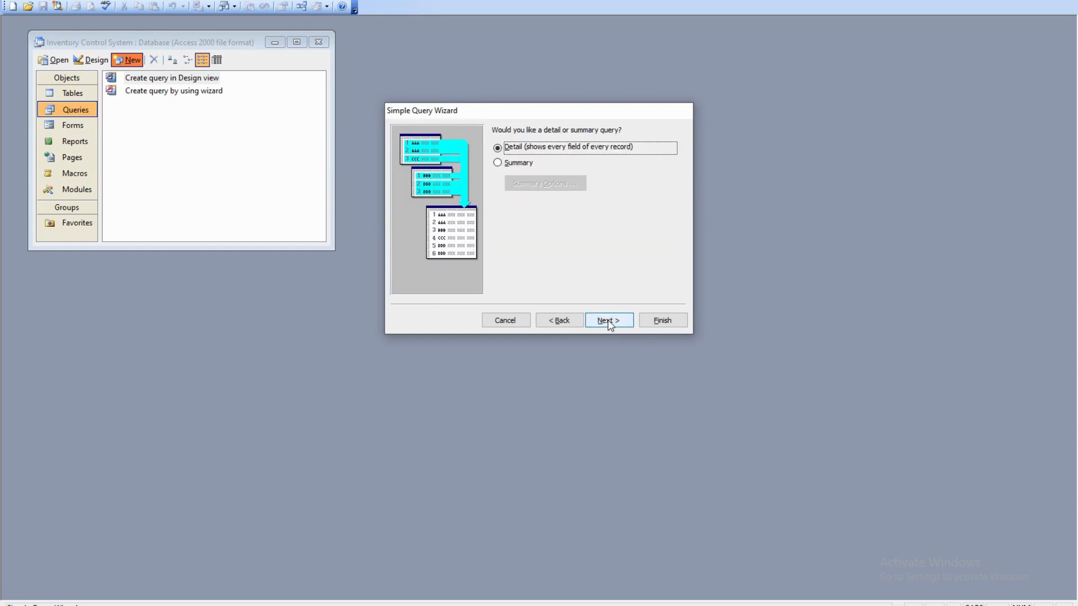
{"action": "left_click", "coordinate": [610, 321]}
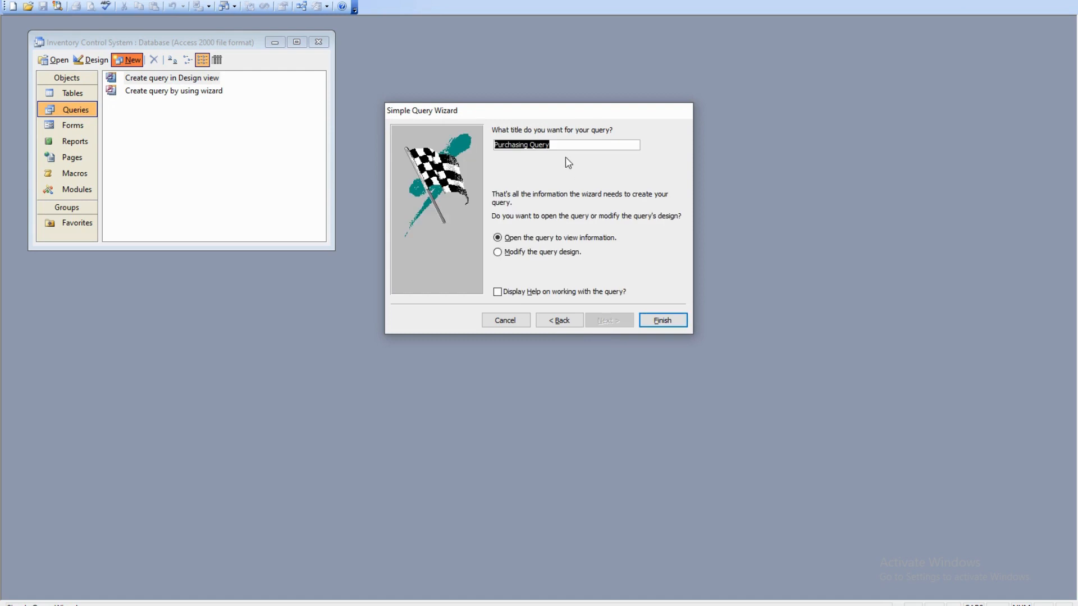
{"action": "key", "text": "End"}
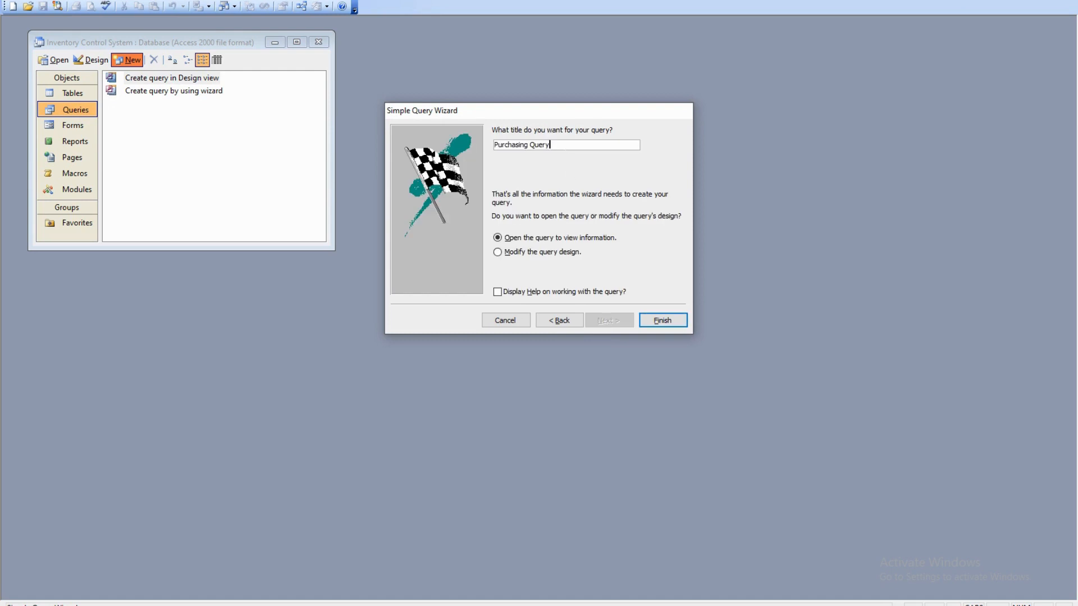
{"action": "left_click", "coordinate": [662, 321]}
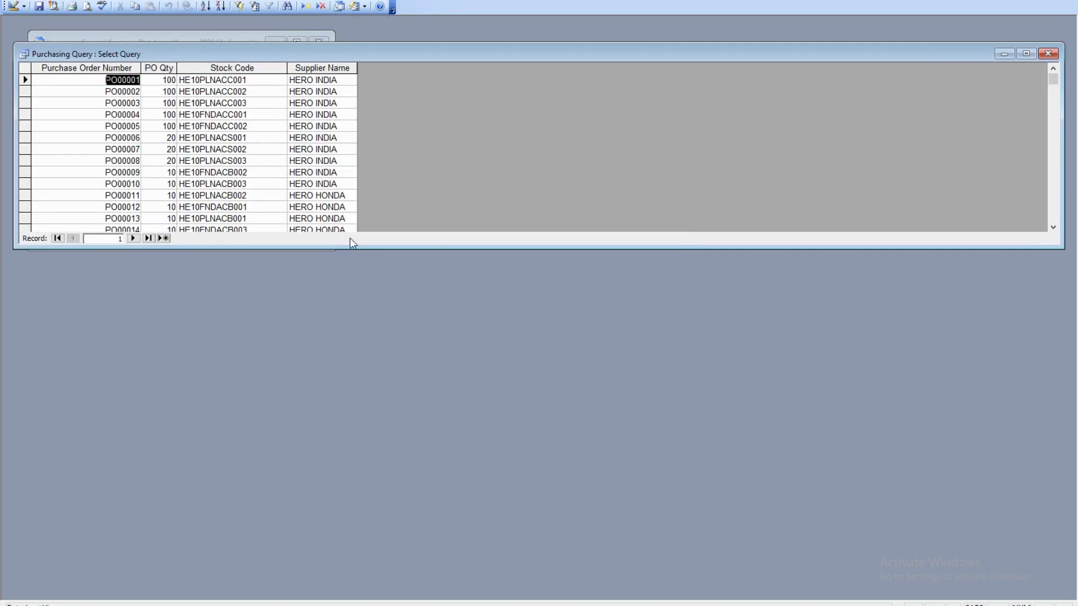
{"action": "left_click_drag", "start_coordinate": [349, 245], "coordinate": [278, 563]}
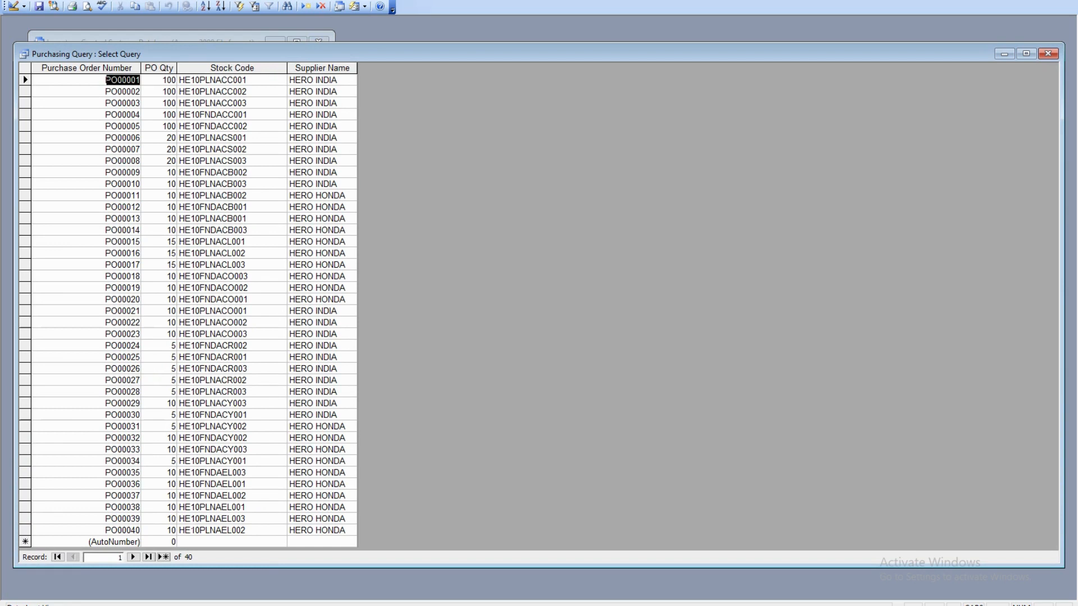
- Switch Purchasing Query to Design view, make the table area taller, and add the Item Master table
{"action": "left_click", "coordinate": [13, 6]}
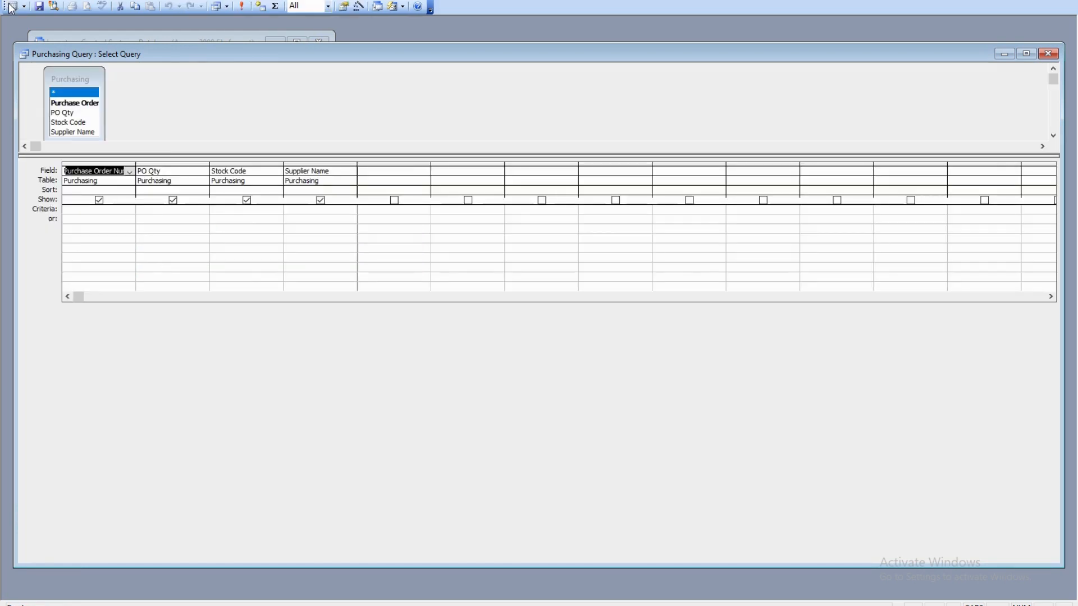
{"action": "left_click_drag", "start_coordinate": [183, 154], "coordinate": [182, 199]}
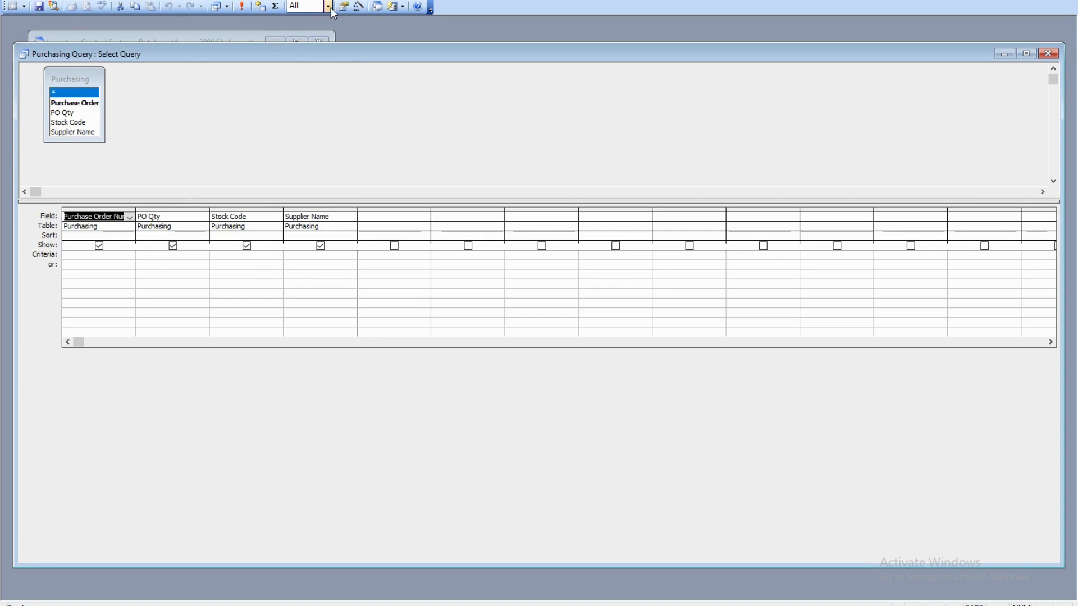
{"action": "left_click", "coordinate": [261, 6]}
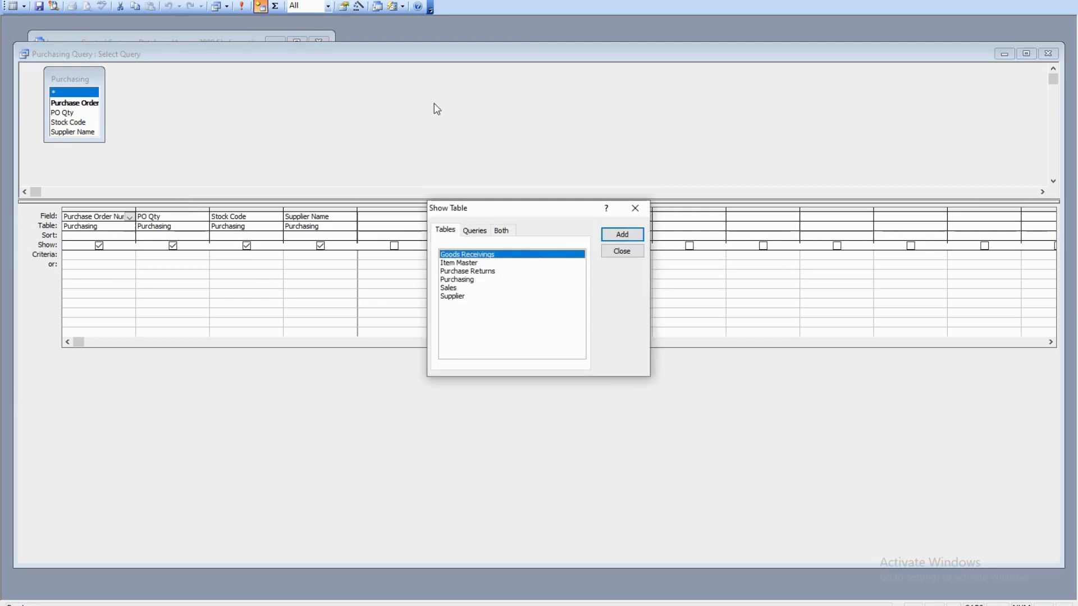
{"action": "left_click", "coordinate": [458, 264]}
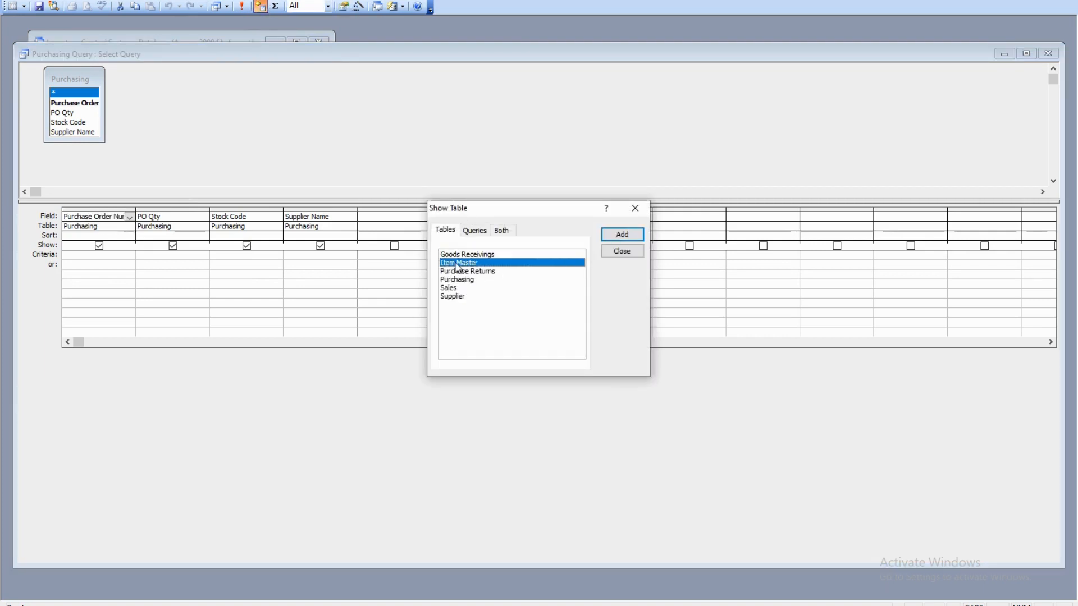
{"action": "left_click", "coordinate": [626, 237]}
{"action": "left_click", "coordinate": [621, 250]}
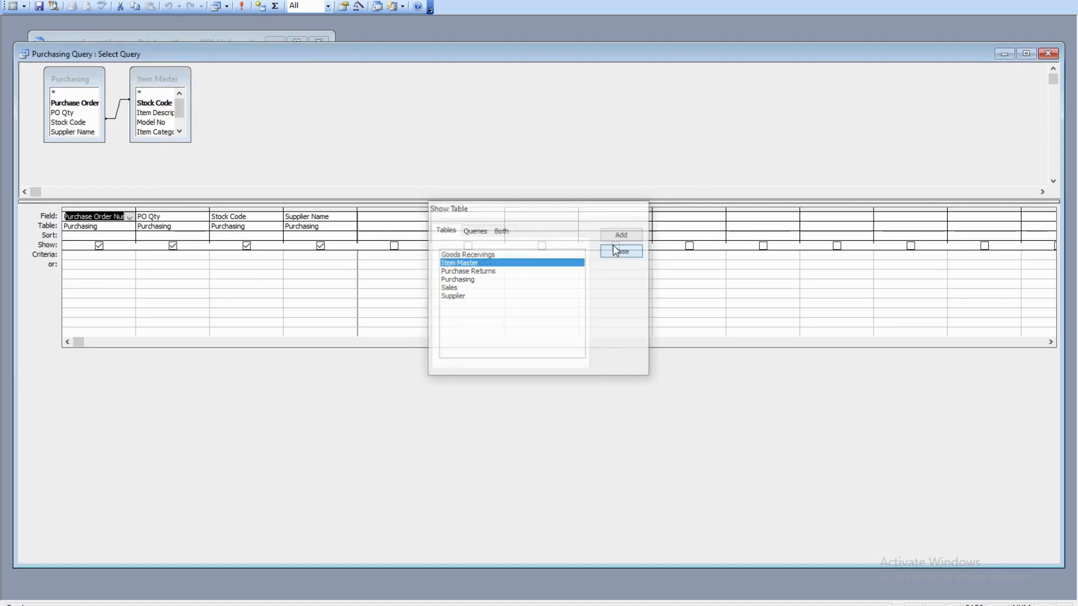
- Add Item Master's fields from Item Description through Item Cost to the design grid, starting in the column after Supplier Name
{"action": "left_click", "coordinate": [156, 112]}
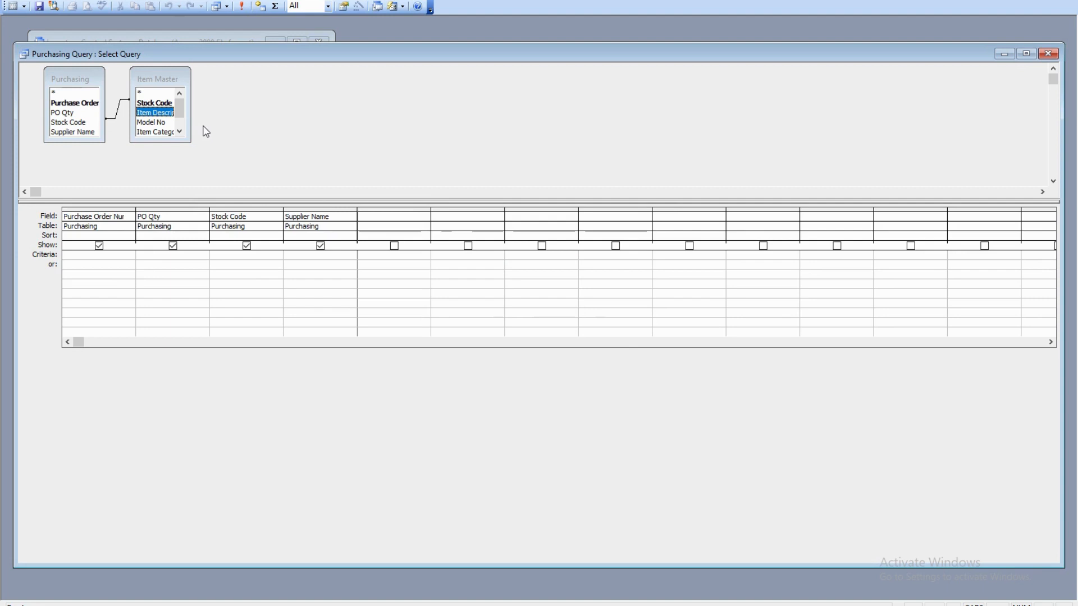
{"action": "key", "text": "shift+Down"}
{"action": "key", "text": "shift+Down"}
{"action": "key", "text": "shift+Down"}
{"action": "key", "text": "shift+Down"}
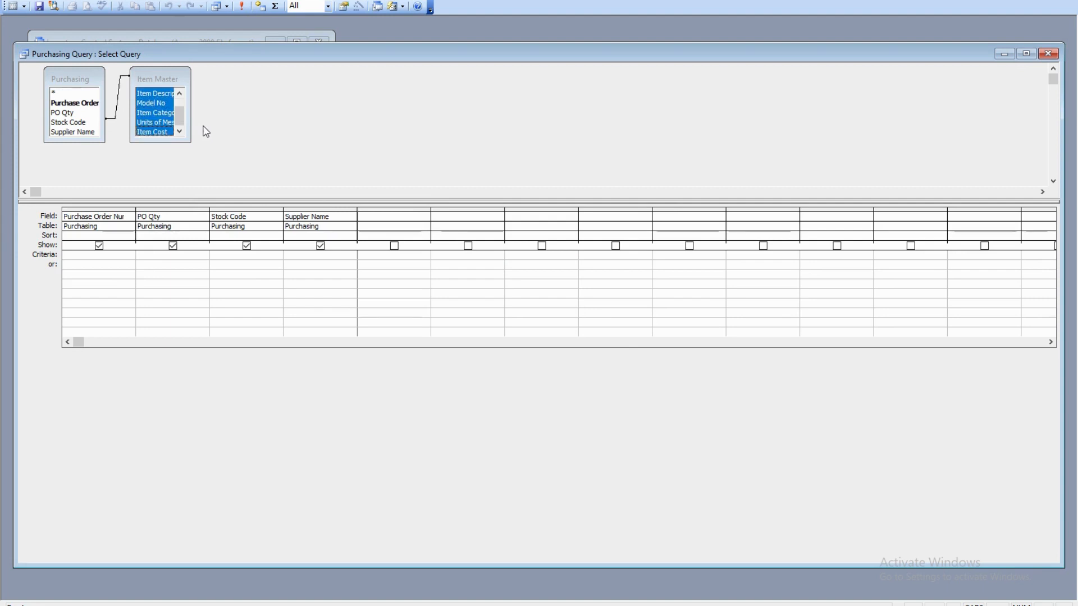
{"action": "left_click_drag", "start_coordinate": [301, 177], "coordinate": [401, 220]}
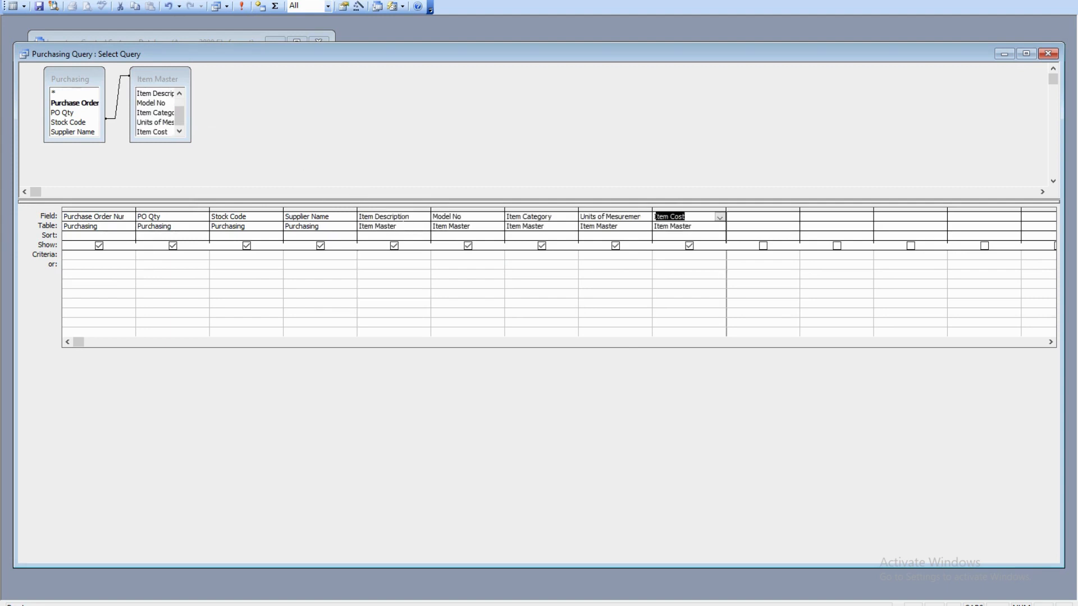
- Add the Supplier table to the Purchasing Query design
{"action": "left_click", "coordinate": [261, 8]}
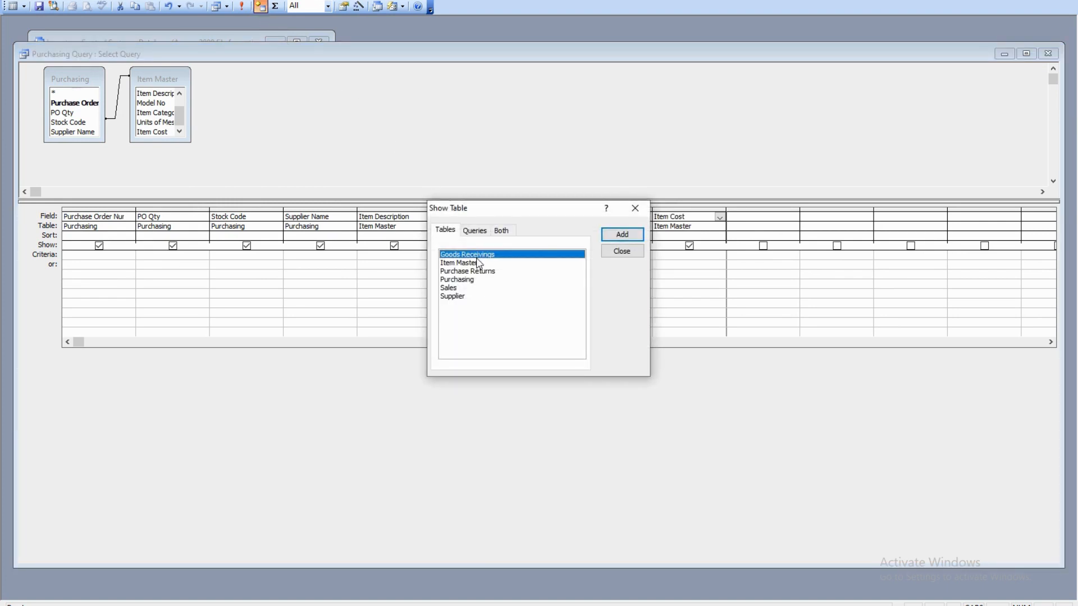
{"action": "left_click", "coordinate": [564, 296]}
{"action": "left_click", "coordinate": [622, 236]}
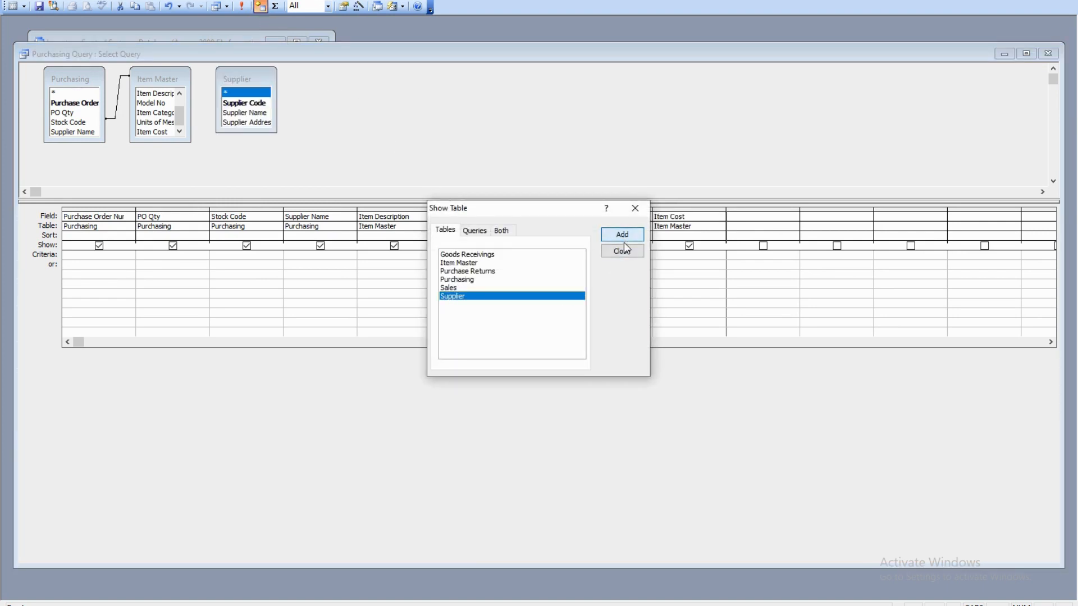
{"action": "left_click", "coordinate": [622, 252]}
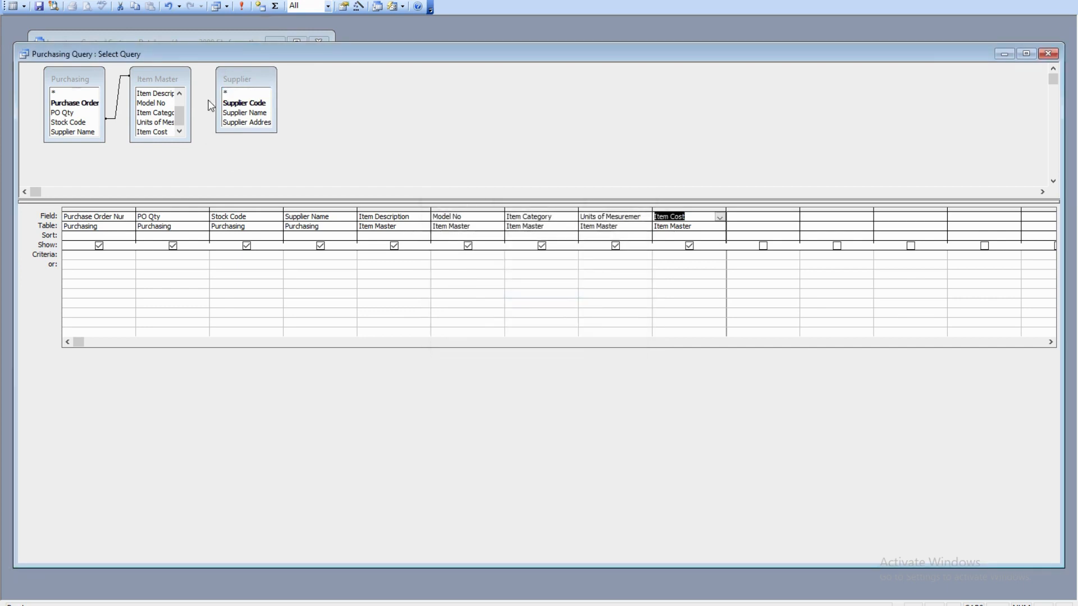
- Join Supplier Name in the Purchasing table to Supplier Code in the Supplier table
{"action": "left_click", "coordinate": [74, 132]}
{"action": "left_click_drag", "start_coordinate": [75, 135], "coordinate": [235, 105]}
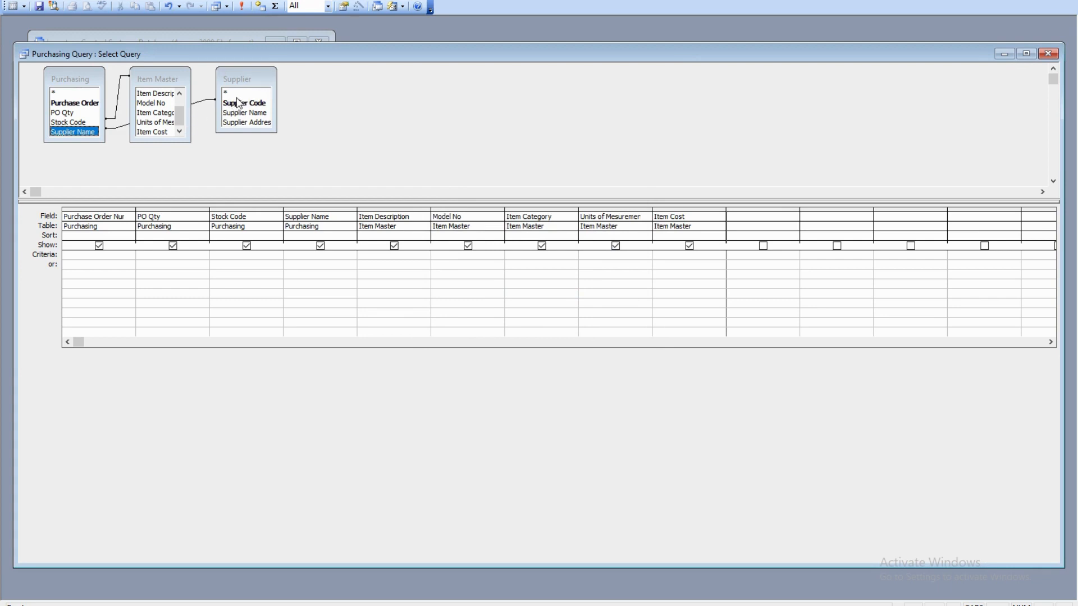
{"action": "left_click", "coordinate": [236, 105]}
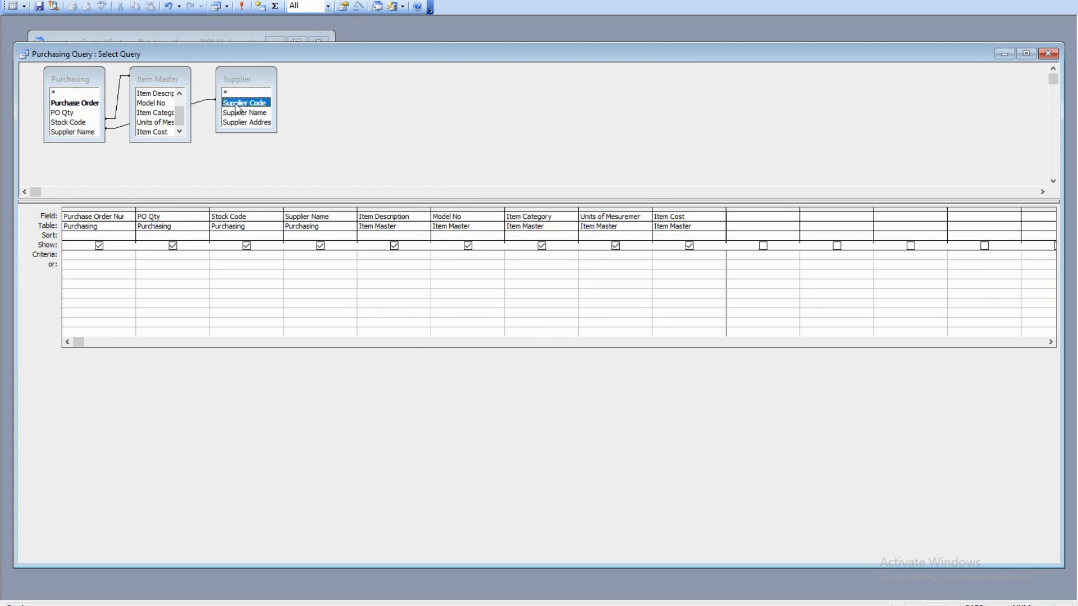
- Add the Supplier table's Supplier Code, Supplier Name and Supplier Address fields to the design grid after Item Cost
{"action": "key", "text": "shift+Down"}
{"action": "key", "text": "shift+Down"}
{"action": "left_click_drag", "start_coordinate": [235, 102], "coordinate": [780, 227]}
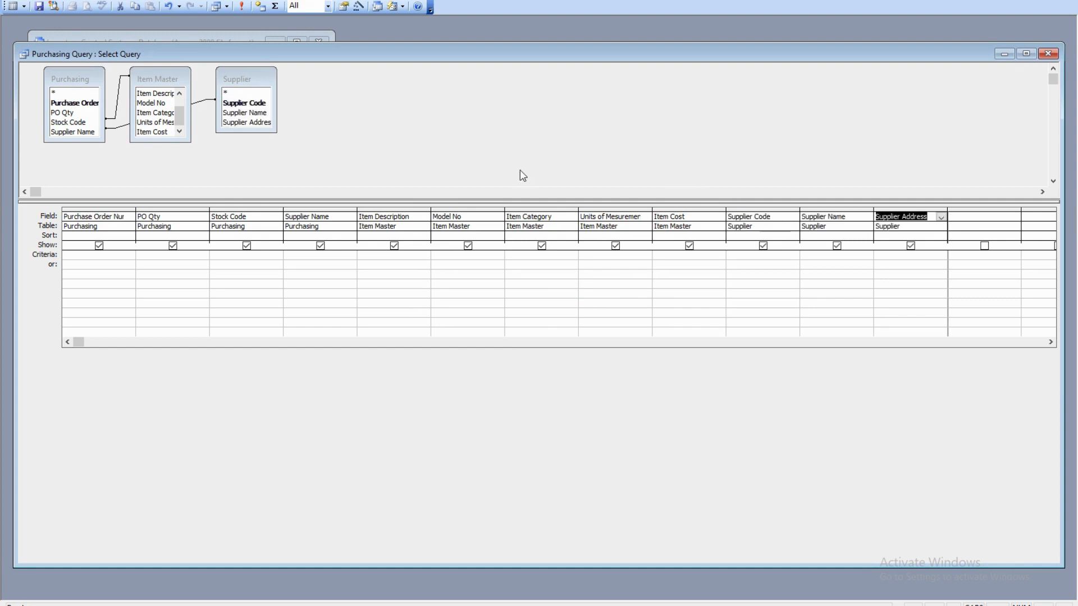
- Check the Purchasing Query's records in Datasheet view, including the supplier columns, and close the query with its design changes saved
{"action": "left_click", "coordinate": [12, 7]}
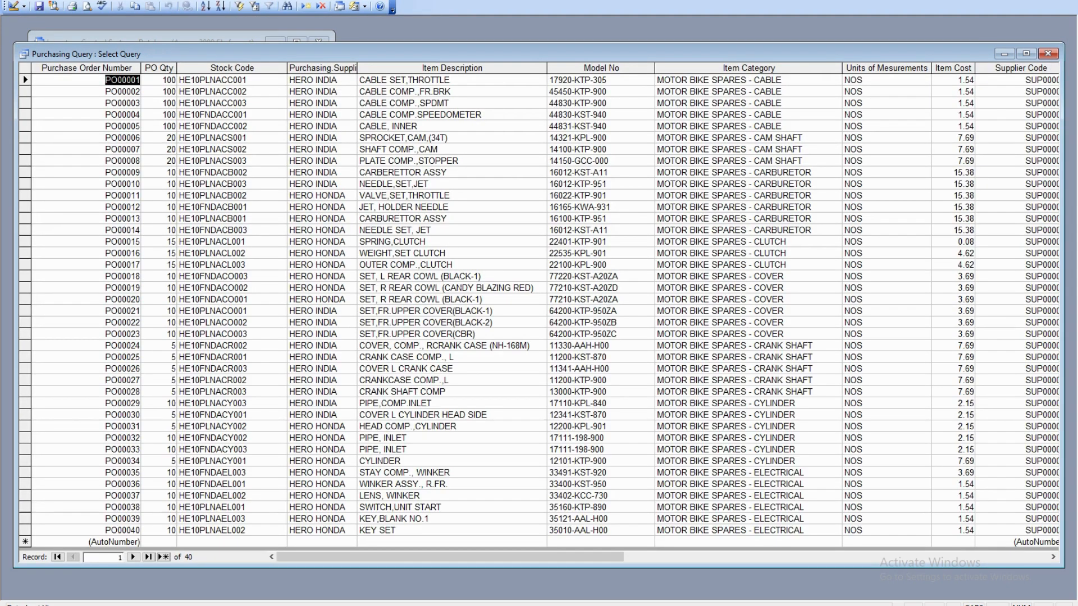
{"action": "left_click_drag", "start_coordinate": [393, 556], "coordinate": [584, 556]}
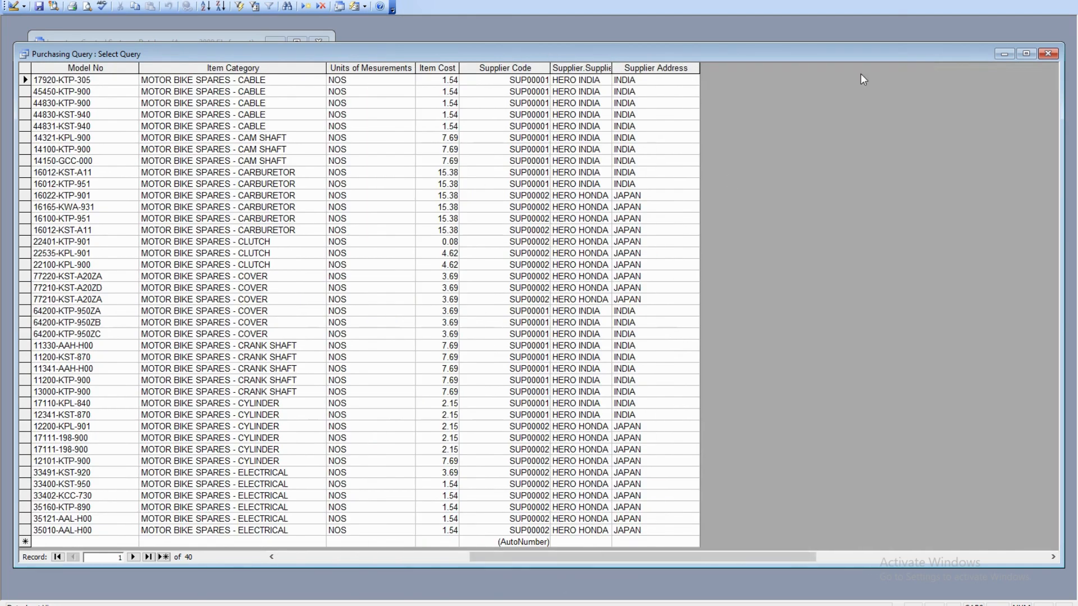
{"action": "left_click", "coordinate": [1047, 53]}
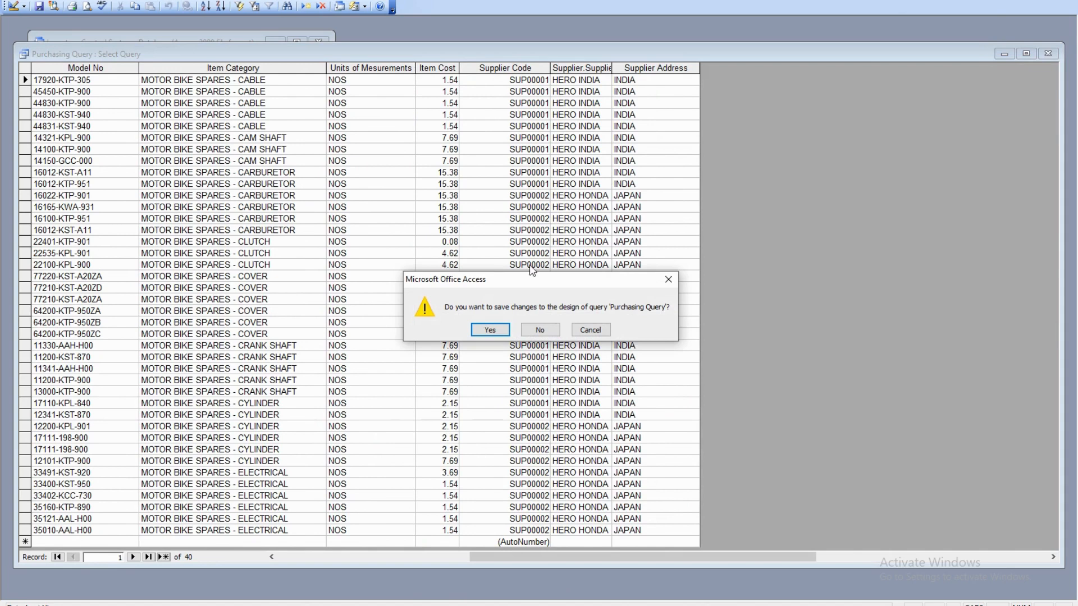
{"action": "left_click", "coordinate": [490, 330]}
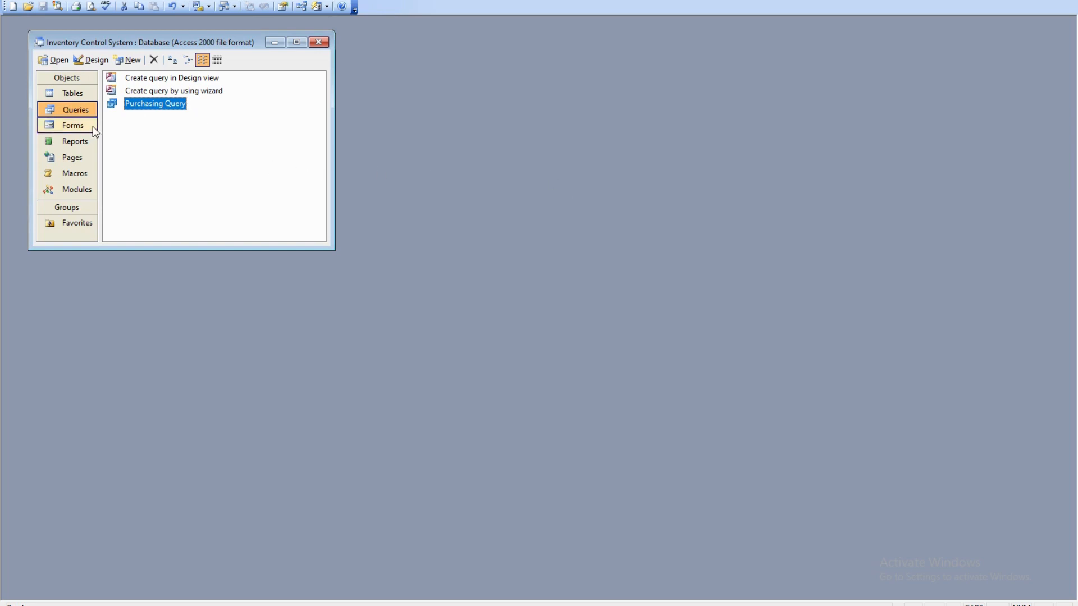
- Start a new report with the Report Wizard, using Purchasing Query as its data source
{"action": "left_click", "coordinate": [82, 146]}
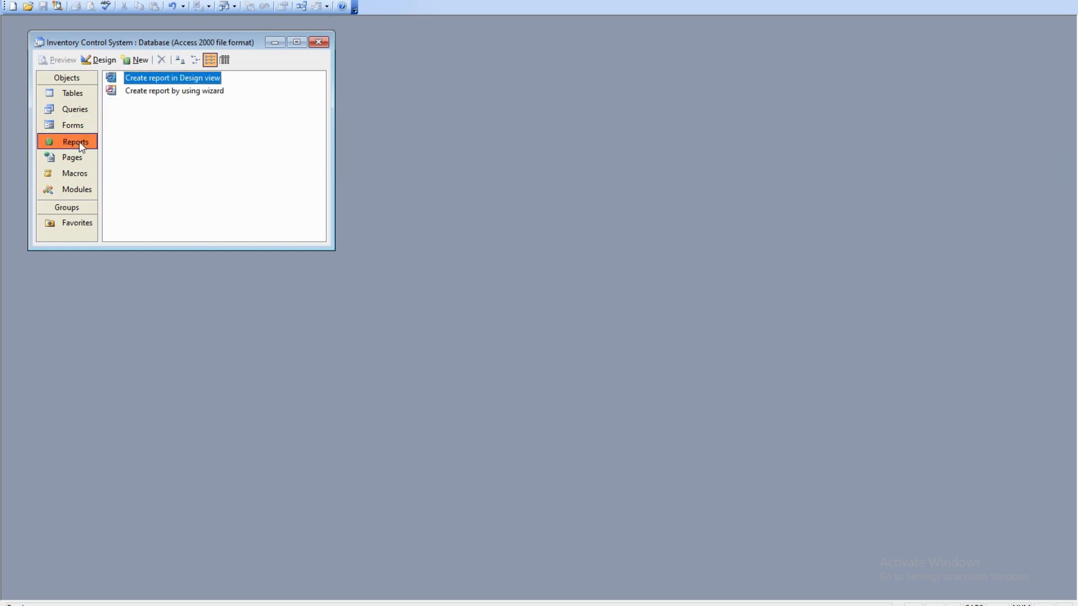
{"action": "left_click", "coordinate": [140, 60]}
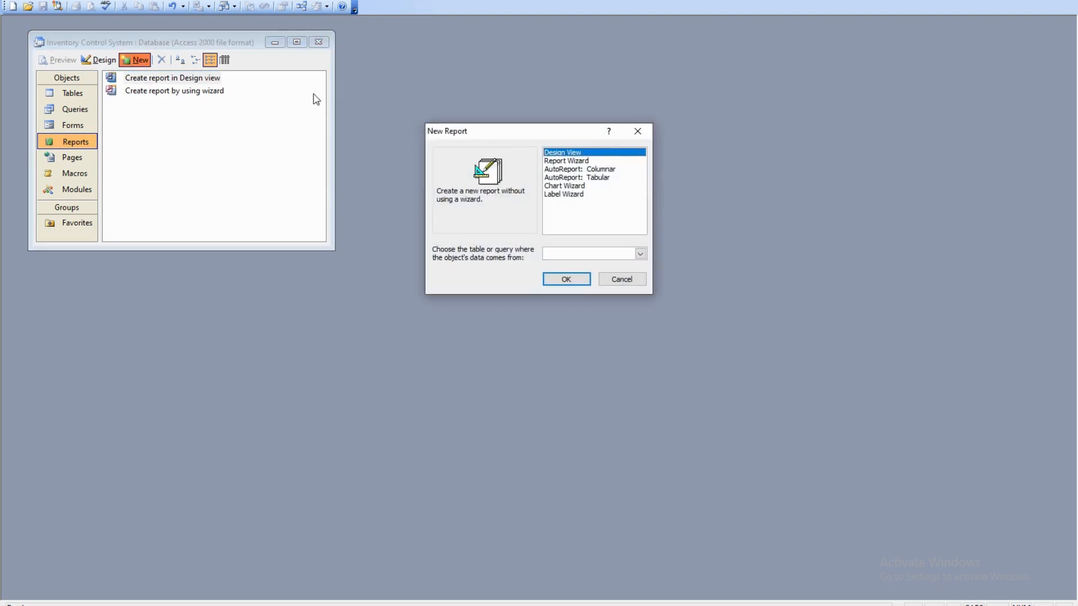
{"action": "left_click", "coordinate": [560, 162]}
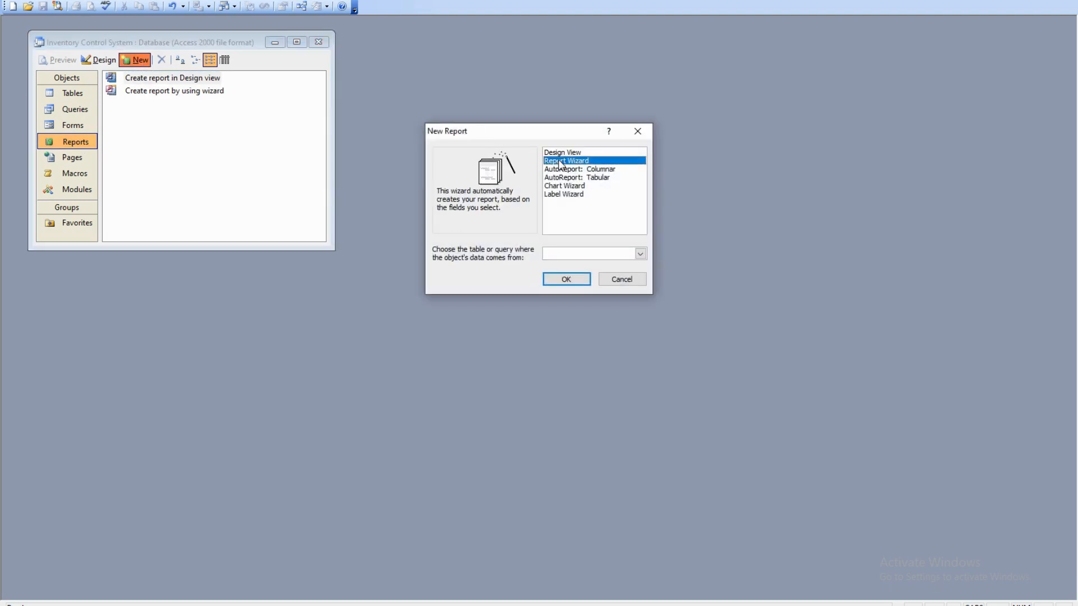
{"action": "left_click", "coordinate": [640, 253]}
{"action": "left_click", "coordinate": [590, 299]}
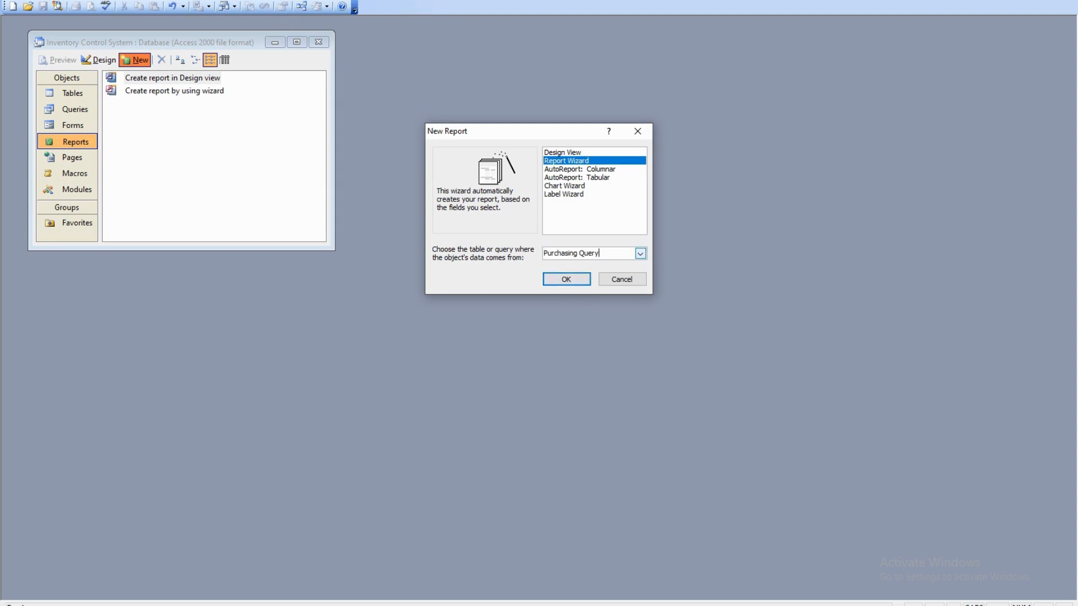
{"action": "left_click", "coordinate": [568, 280]}
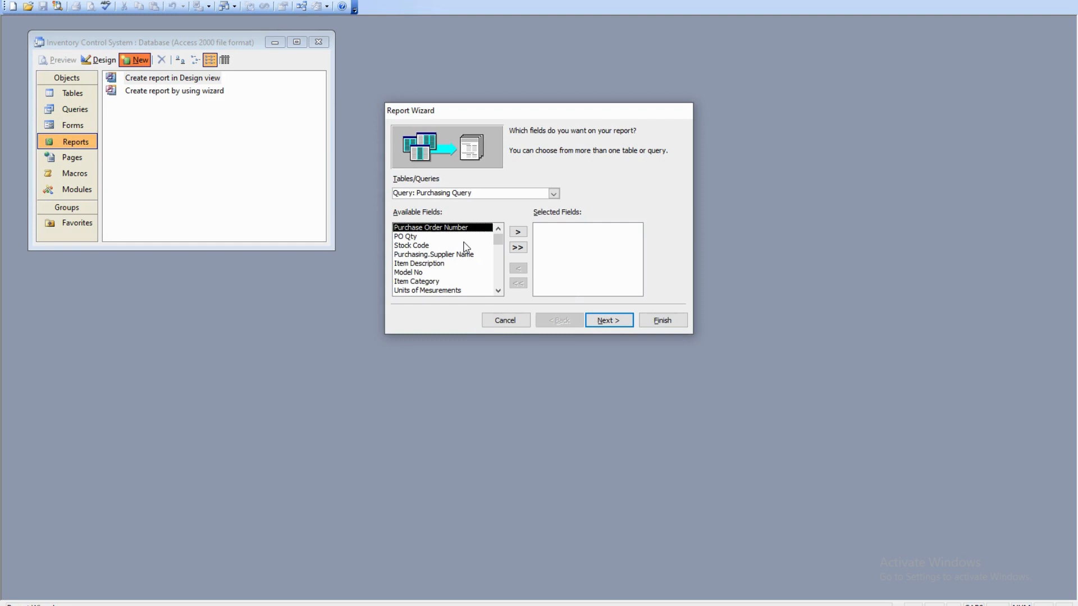
- Include Supplier Code, the Supplier table's Supplier Name, and Supplier Address in the report's fields
{"action": "left_click_drag", "start_coordinate": [498, 240], "coordinate": [500, 293]}
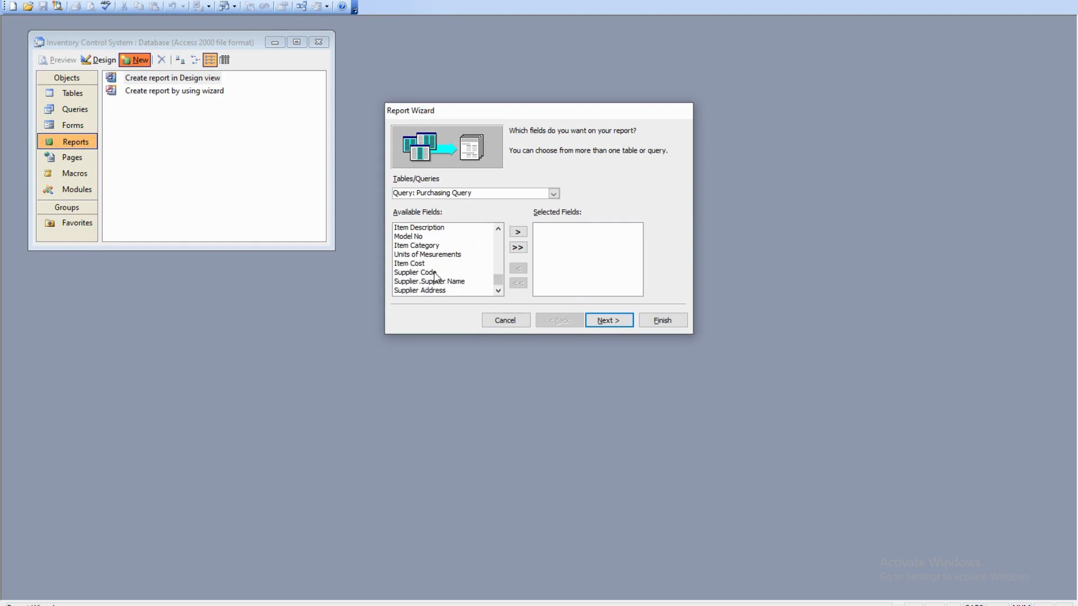
{"action": "left_click", "coordinate": [437, 273]}
{"action": "left_click", "coordinate": [518, 232]}
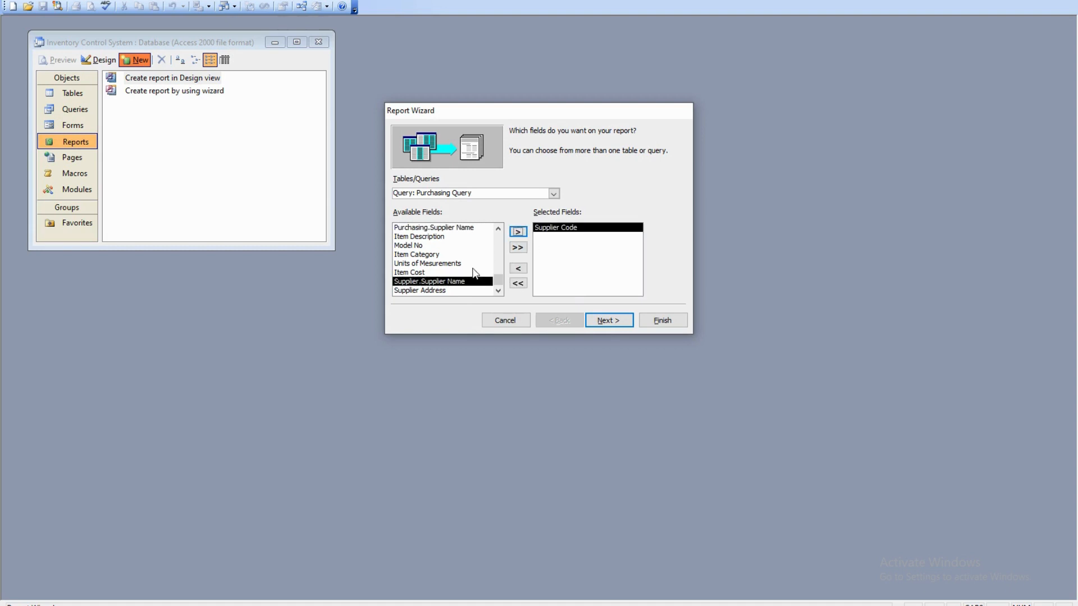
{"action": "left_click", "coordinate": [431, 289]}
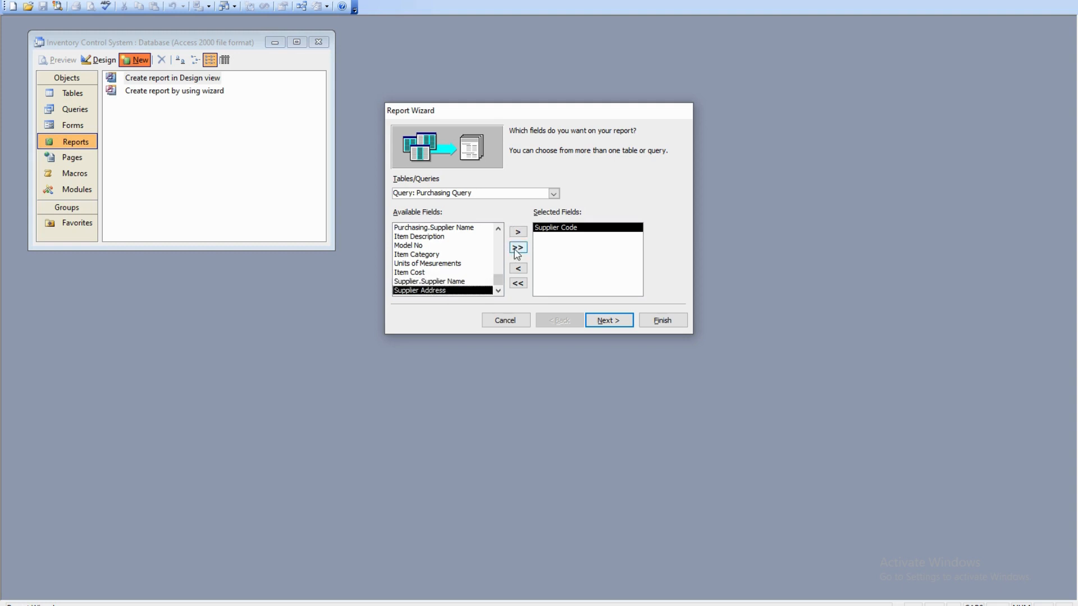
{"action": "left_click", "coordinate": [466, 281]}
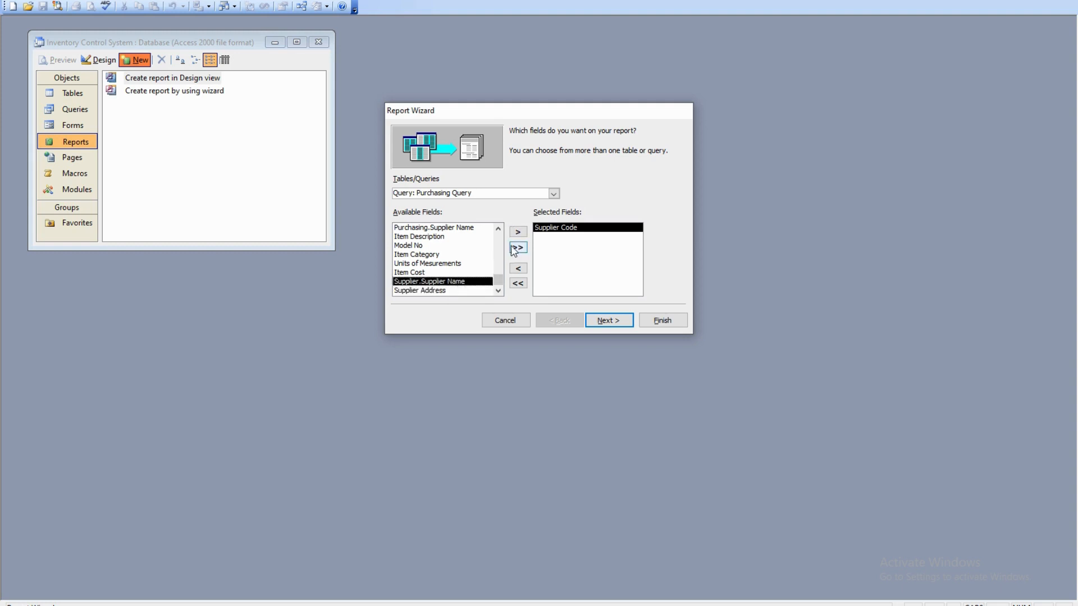
{"action": "left_click", "coordinate": [517, 233]}
{"action": "left_click", "coordinate": [517, 232]}
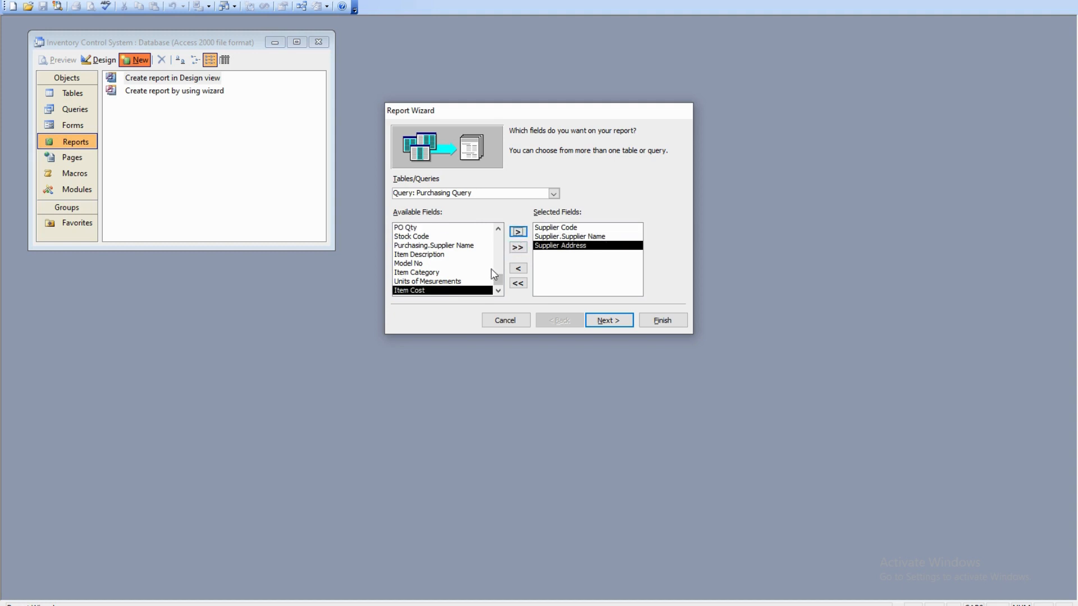
- Add Stock Code, PO Qty and Item Cost to the report's fields and continue to the grouping levels
{"action": "left_click", "coordinate": [421, 236]}
{"action": "left_click", "coordinate": [517, 232]}
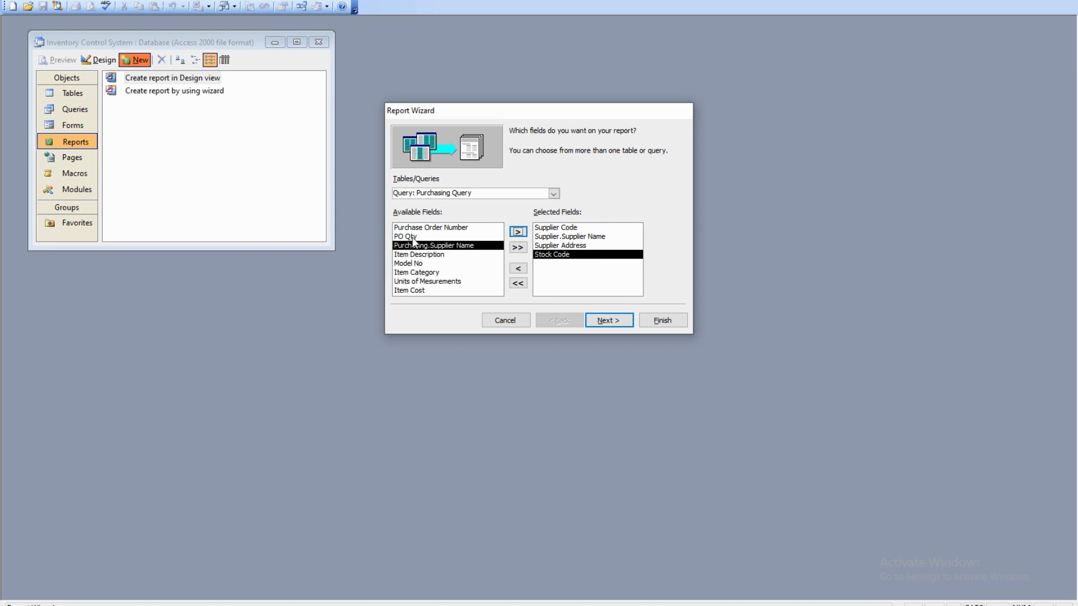
{"action": "left_click", "coordinate": [411, 237]}
{"action": "left_click", "coordinate": [517, 232]}
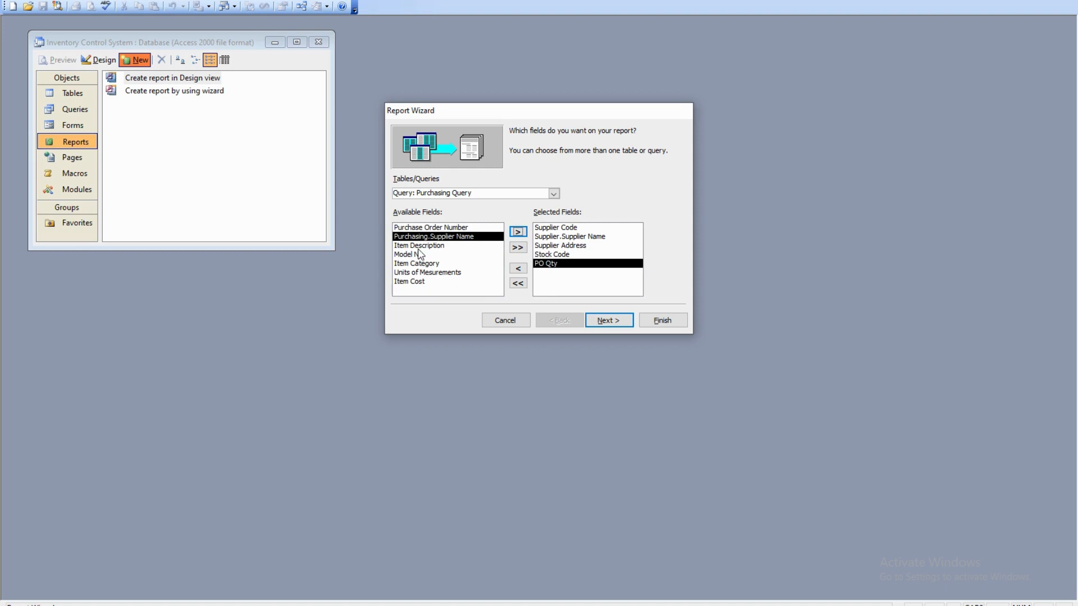
{"action": "left_click", "coordinate": [416, 281]}
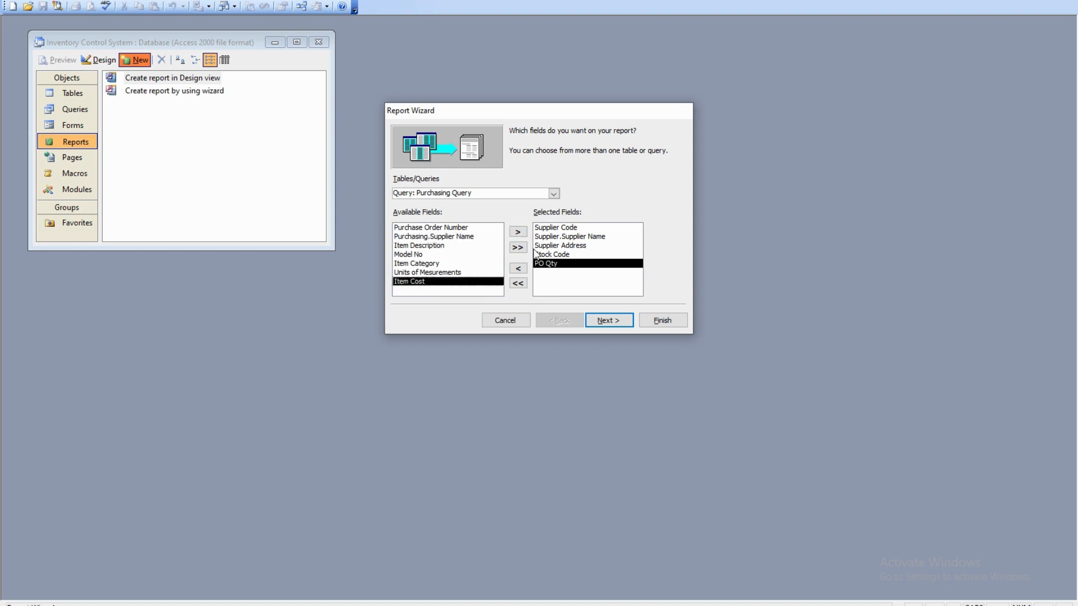
{"action": "left_click", "coordinate": [518, 232]}
{"action": "left_click", "coordinate": [621, 319]}
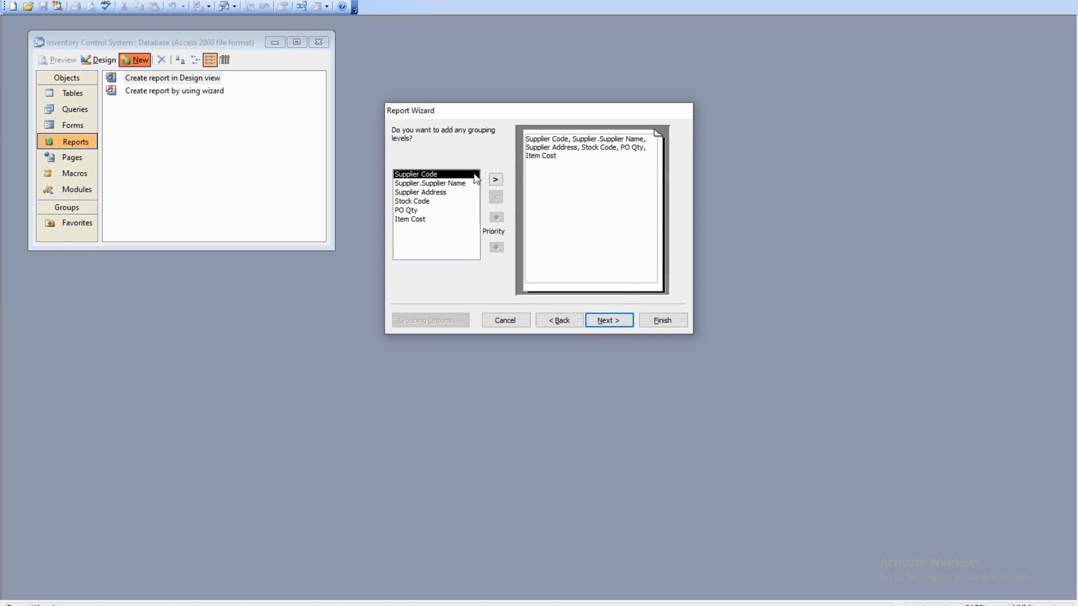
- Group the report by Supplier Code and have it calculate sums for PO Qty and Item Cost
{"action": "double_click", "coordinate": [431, 178]}
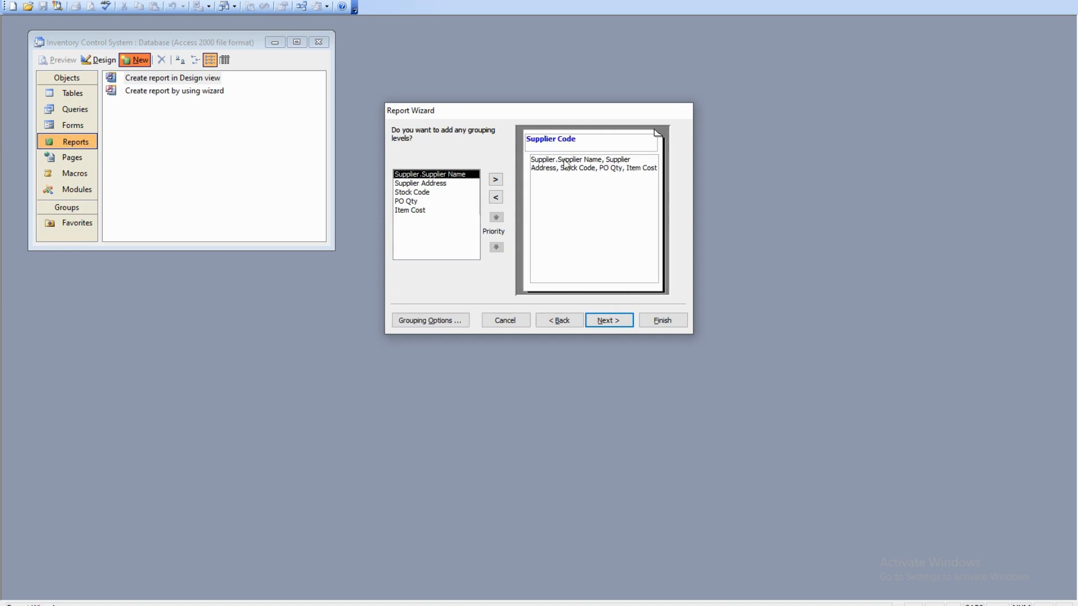
{"action": "left_click", "coordinate": [611, 319]}
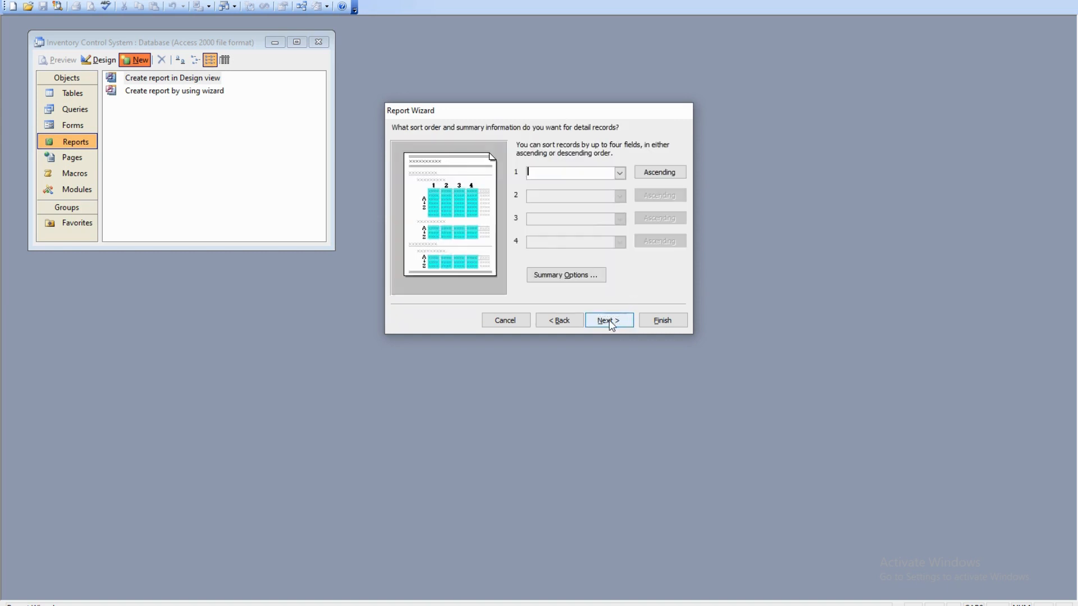
{"action": "left_click", "coordinate": [599, 276]}
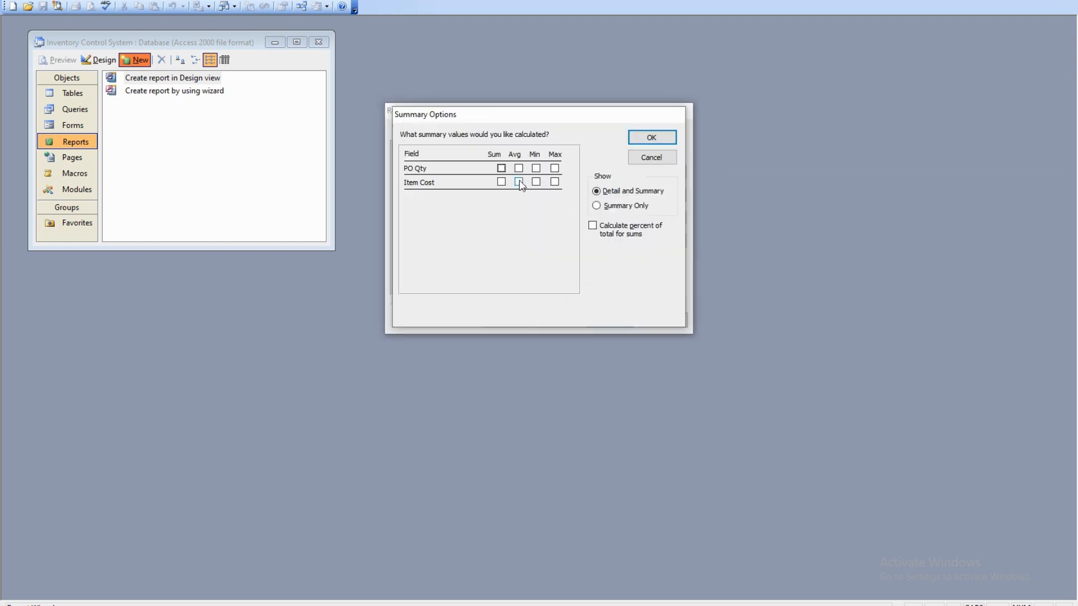
{"action": "left_click", "coordinate": [501, 168]}
{"action": "left_click", "coordinate": [501, 183]}
{"action": "left_click", "coordinate": [651, 138]}
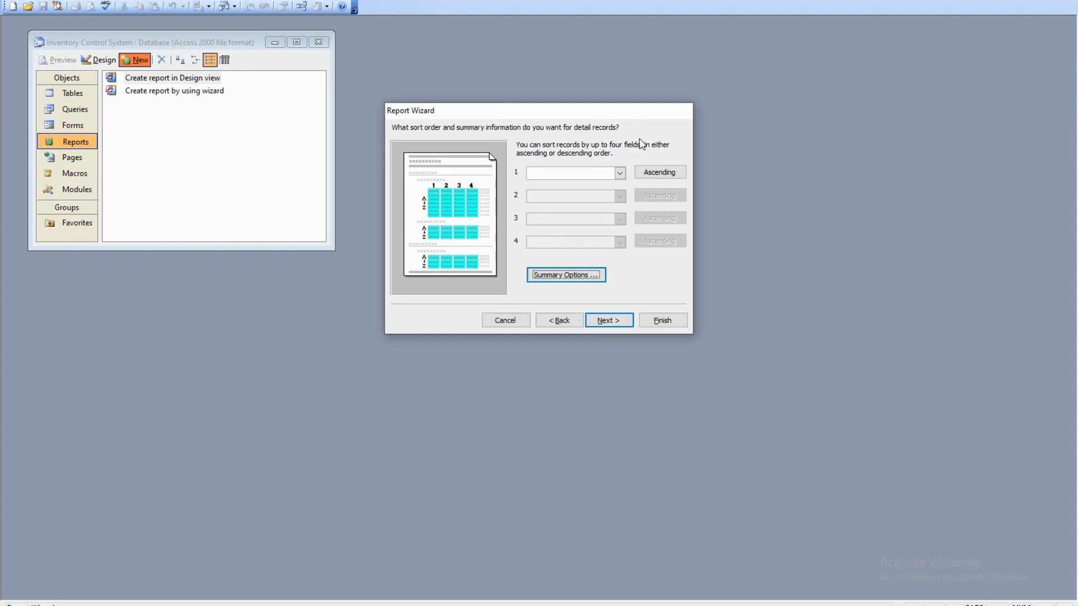
- Choose the Block layout, keep the Corporate style and the title Purchasing Query, and finish the report in preview
{"action": "left_click", "coordinate": [602, 321]}
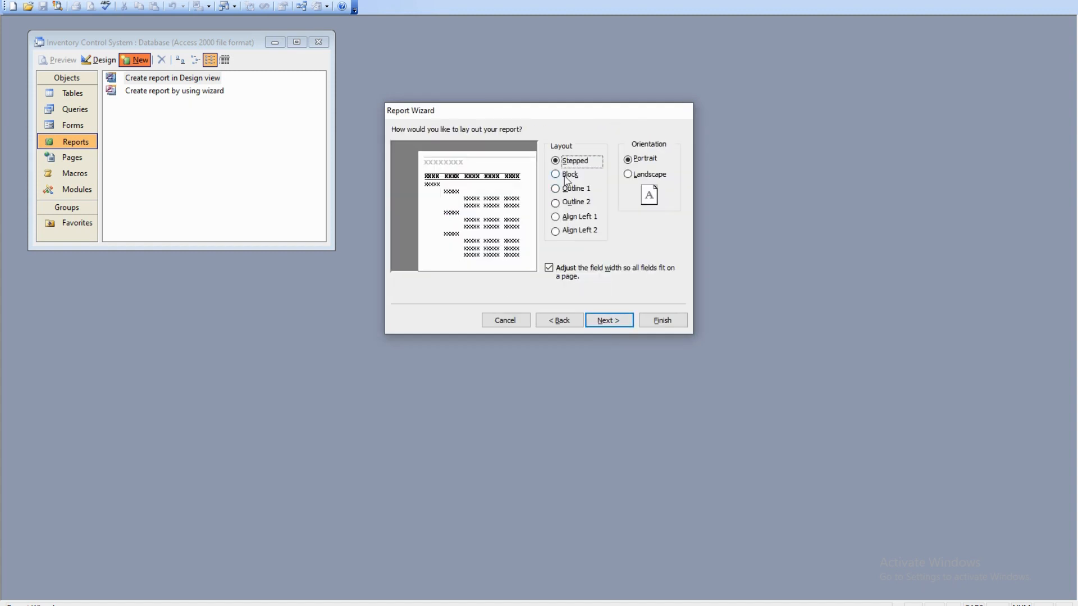
{"action": "left_click", "coordinate": [567, 177]}
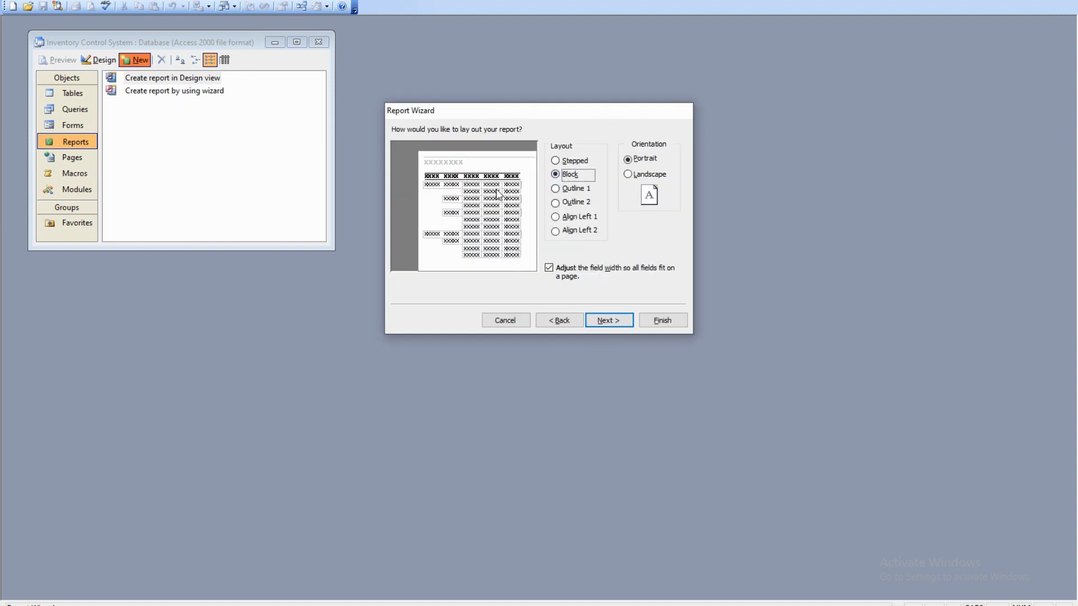
{"action": "left_click", "coordinate": [611, 322]}
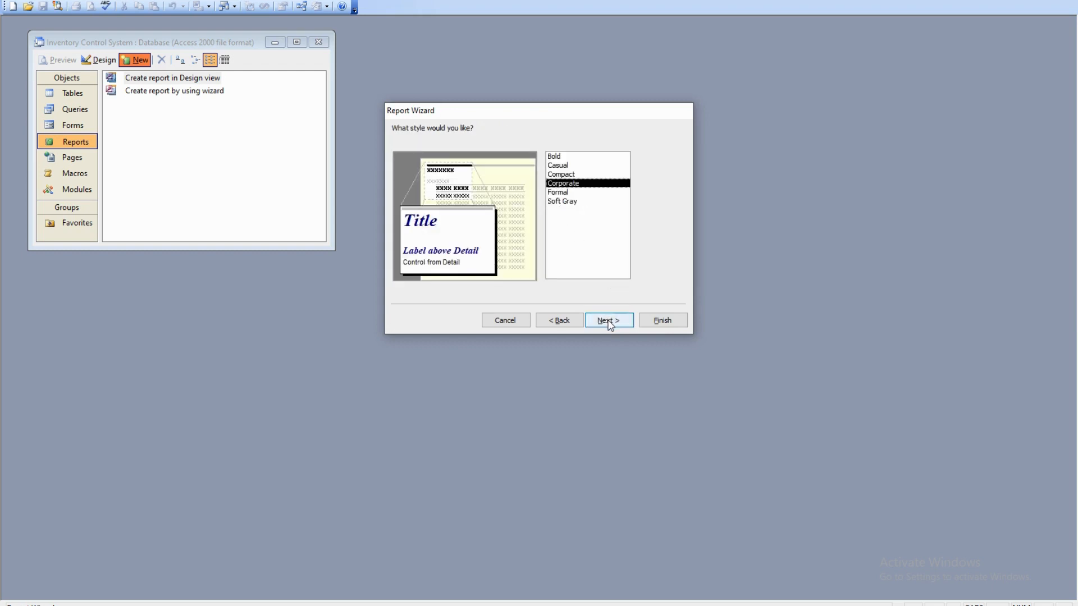
{"action": "left_click", "coordinate": [609, 321]}
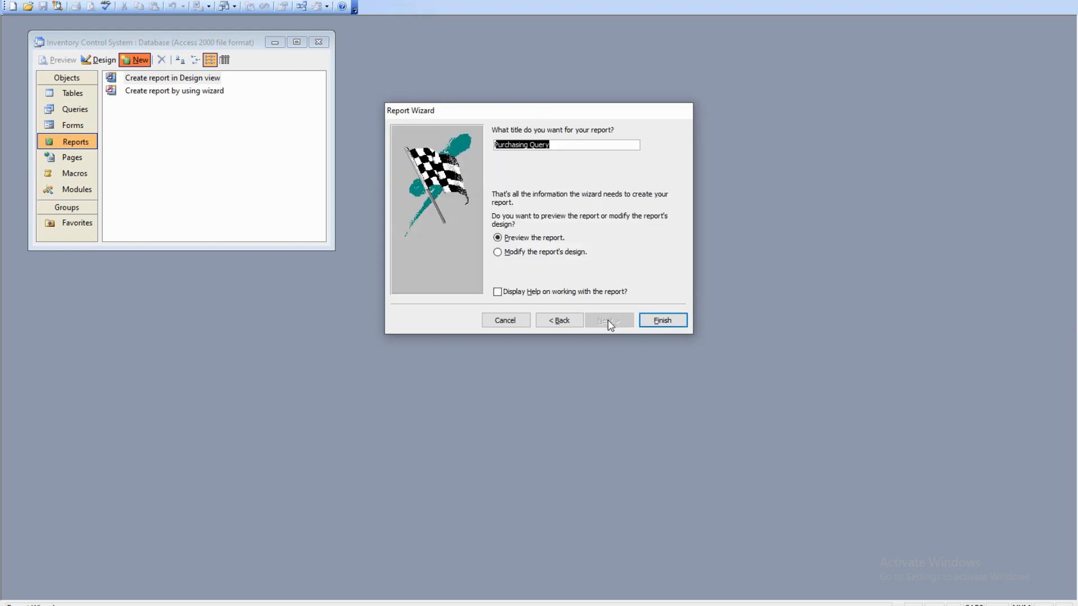
{"action": "left_click", "coordinate": [675, 321]}
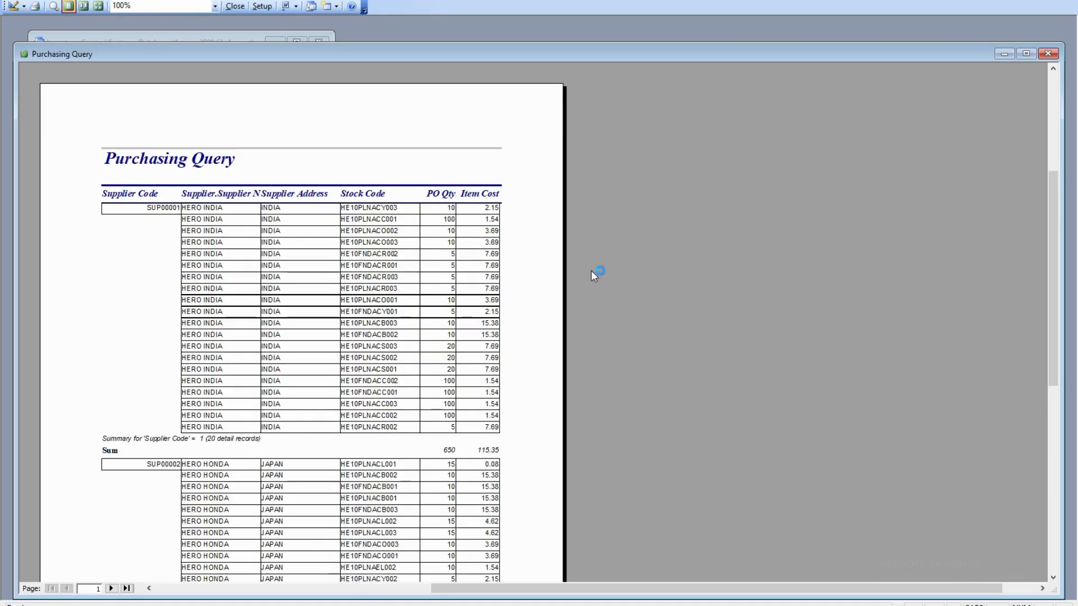
- Examine both pages of the previewed report, checking the records per supplier, the group sums and the grand total
{"action": "left_click", "coordinate": [421, 241]}
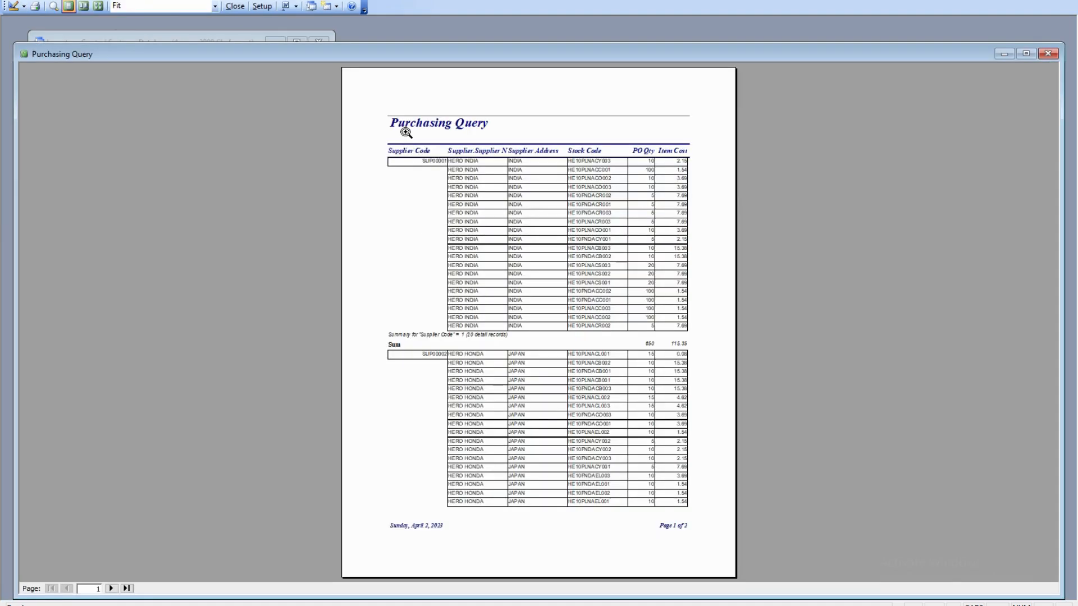
{"action": "left_click", "coordinate": [442, 166]}
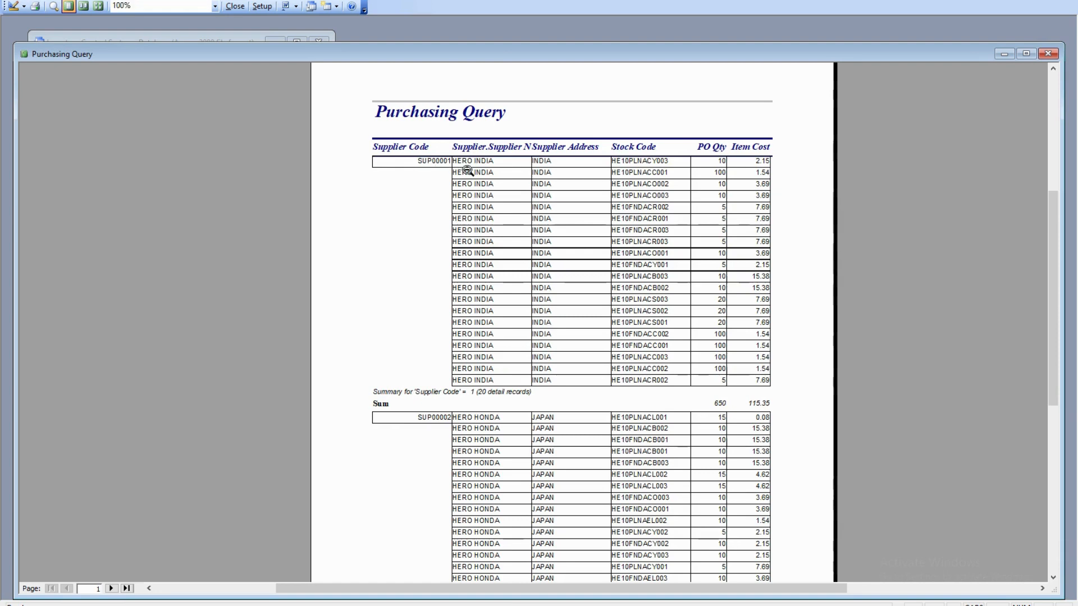
{"action": "scroll", "coordinate": [541, 309], "scroll_direction": "down", "scroll_amount": 1}
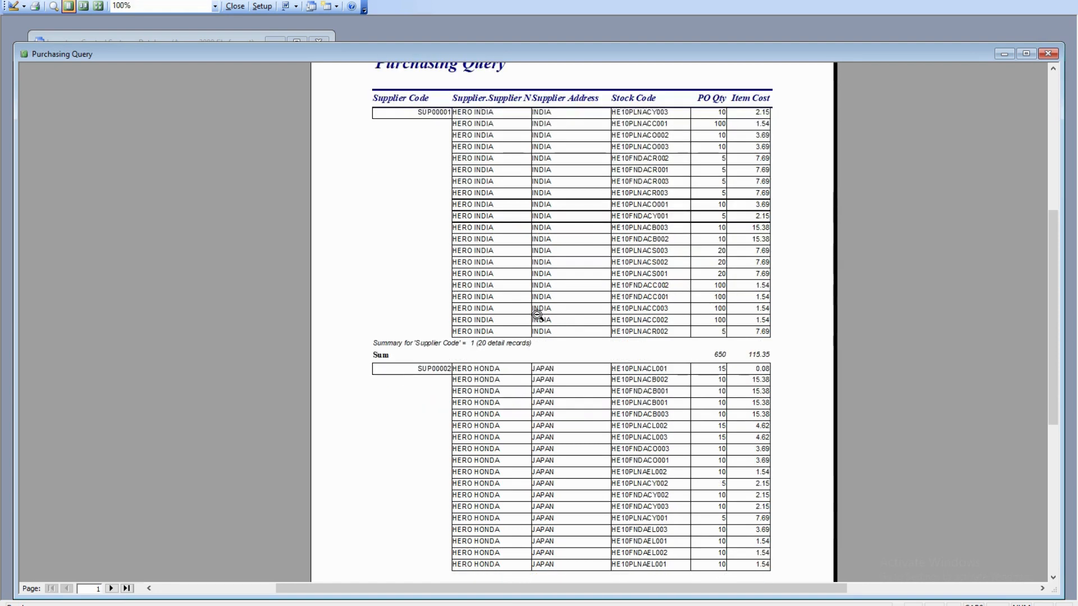
{"action": "scroll", "coordinate": [537, 319], "scroll_direction": "down", "scroll_amount": 1}
{"action": "scroll", "coordinate": [539, 326], "scroll_direction": "down", "scroll_amount": 4}
{"action": "scroll", "coordinate": [545, 340], "scroll_direction": "up", "scroll_amount": 3}
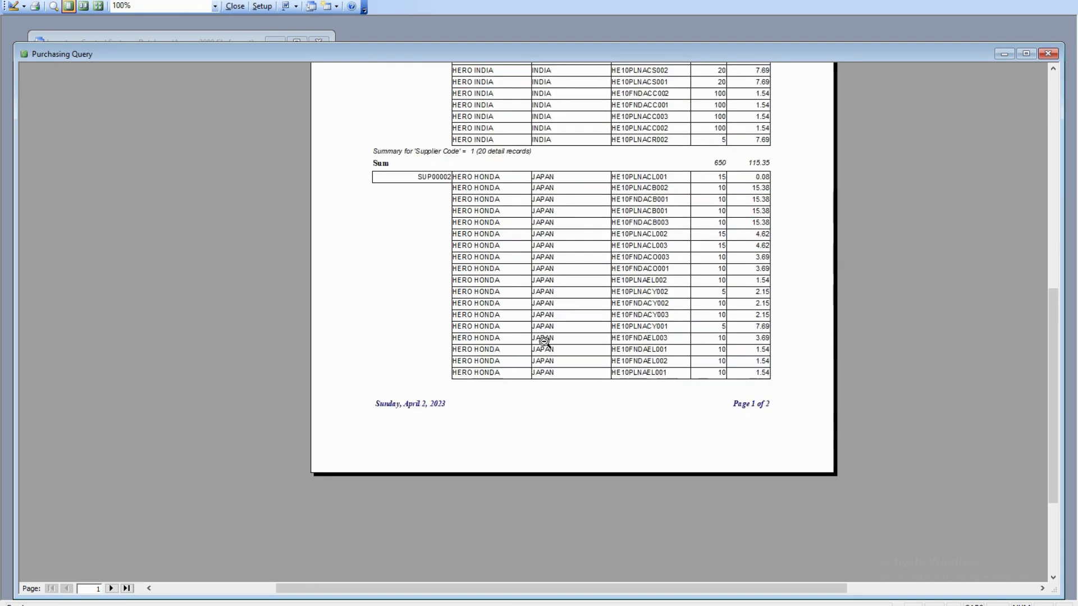
{"action": "scroll", "coordinate": [547, 337], "scroll_direction": "up", "scroll_amount": 2}
{"action": "scroll", "coordinate": [763, 469], "scroll_direction": "down", "scroll_amount": 3}
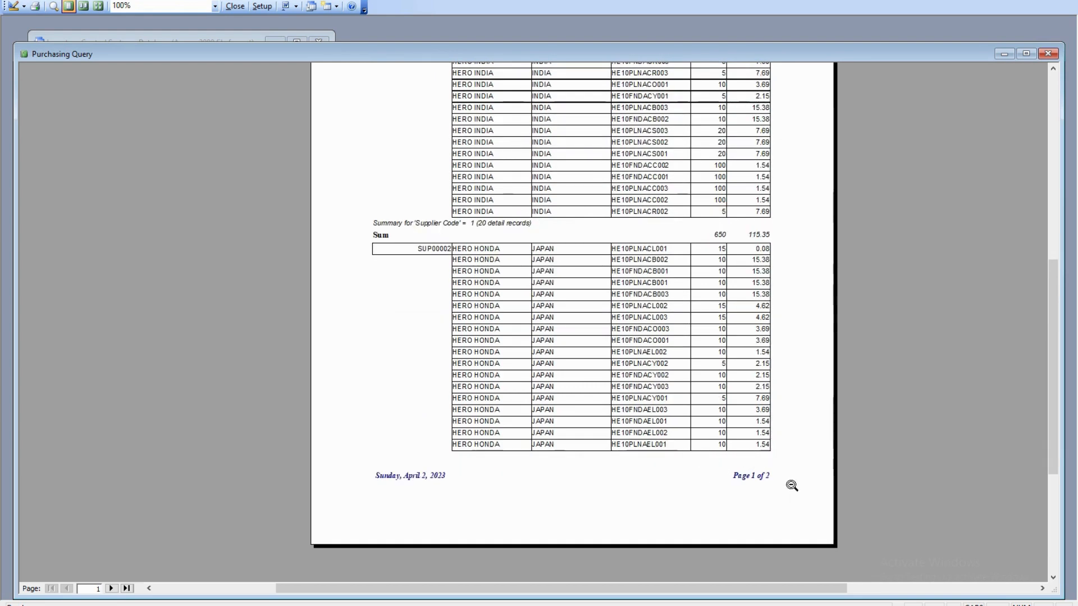
{"action": "scroll", "coordinate": [485, 194], "scroll_direction": "up", "scroll_amount": 8}
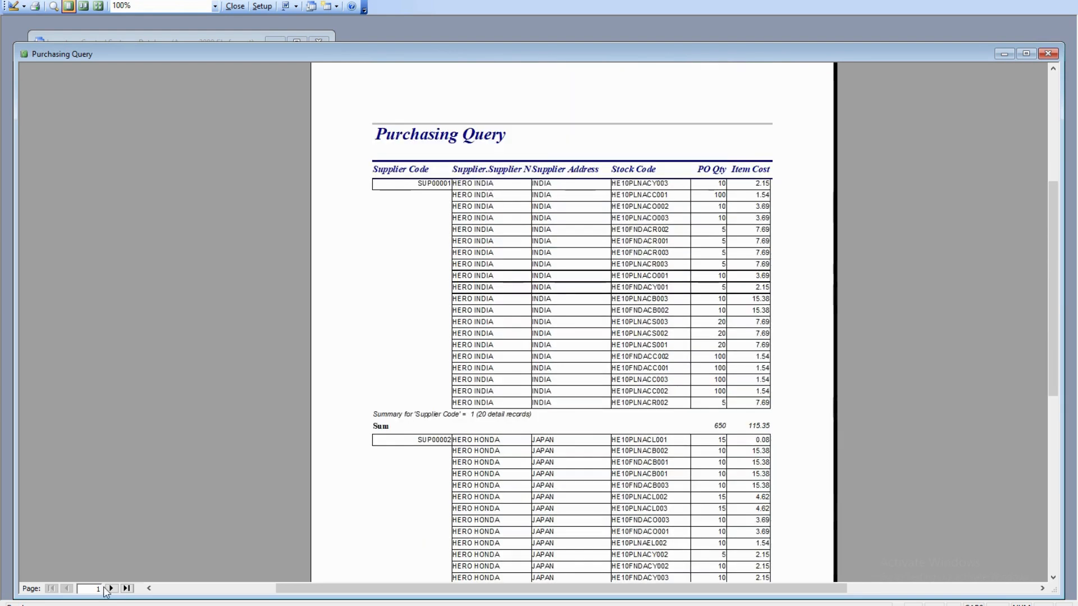
{"action": "left_click", "coordinate": [111, 588]}
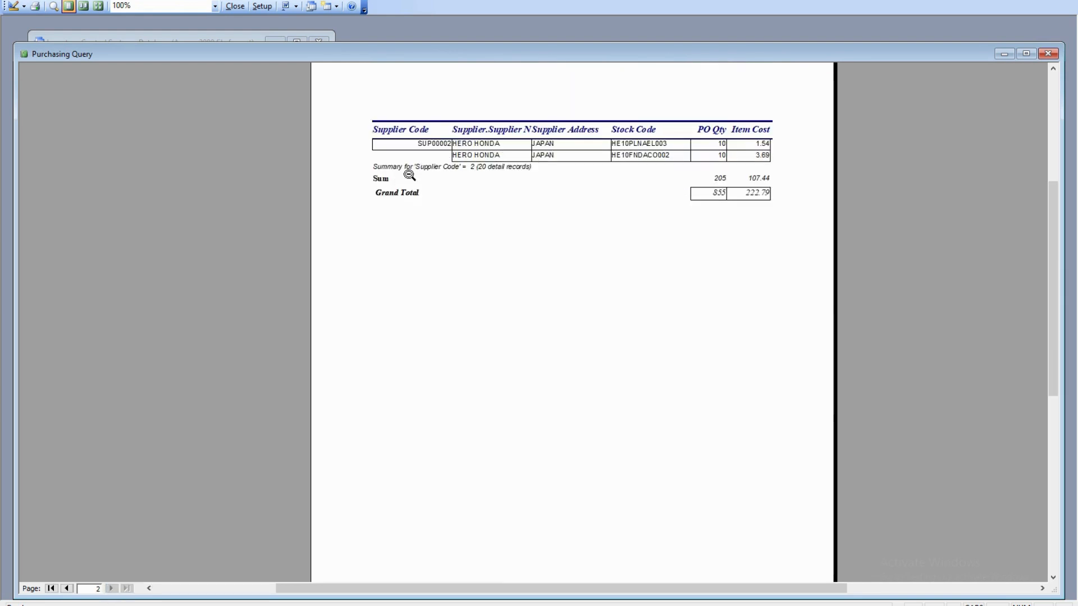
{"action": "scroll", "coordinate": [479, 183], "scroll_direction": "up", "scroll_amount": 2}
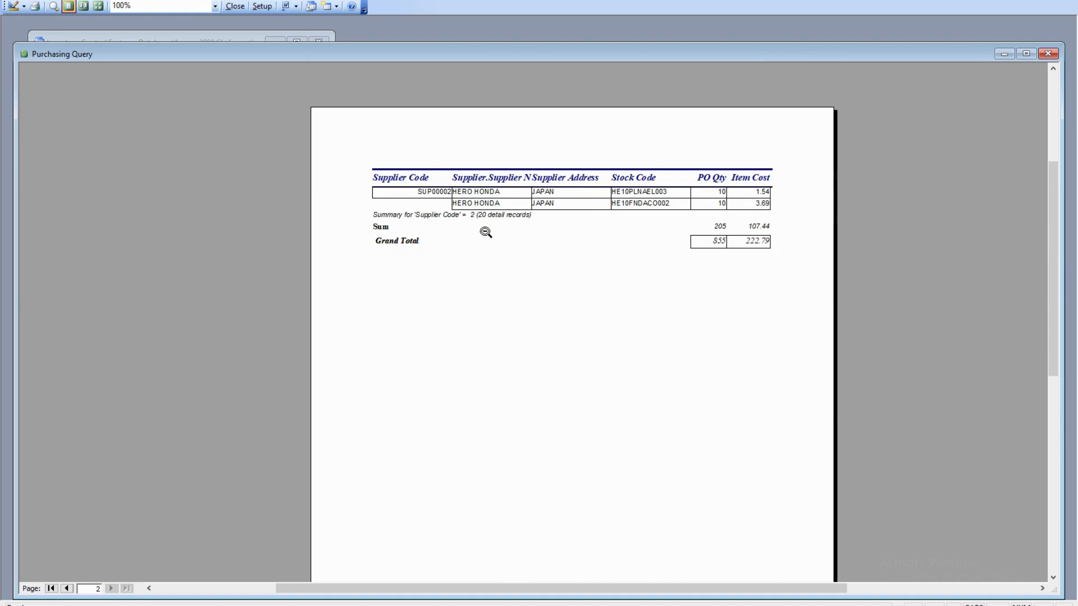
{"action": "left_click", "coordinate": [66, 589]}
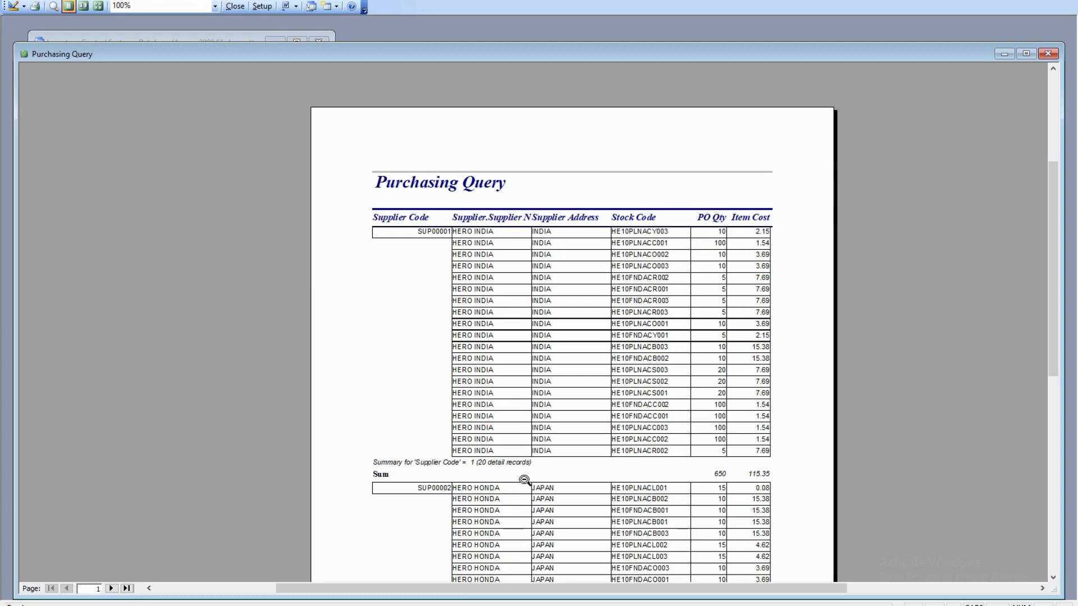
{"action": "scroll", "coordinate": [524, 480], "scroll_direction": "down", "scroll_amount": 5}
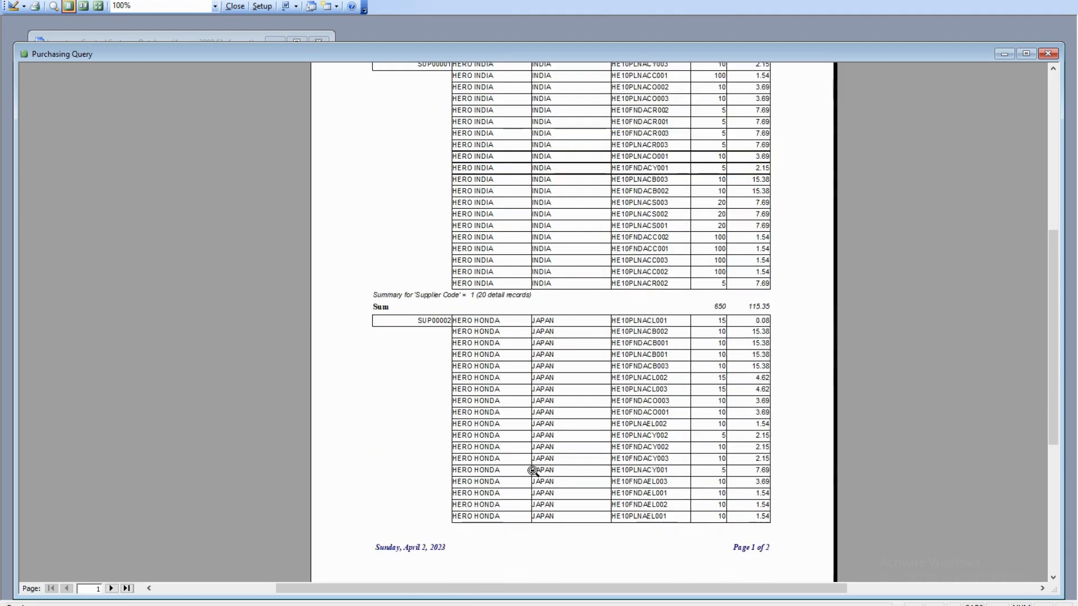
{"action": "scroll", "coordinate": [532, 471], "scroll_direction": "down", "scroll_amount": 1}
{"action": "left_click", "coordinate": [111, 589]}
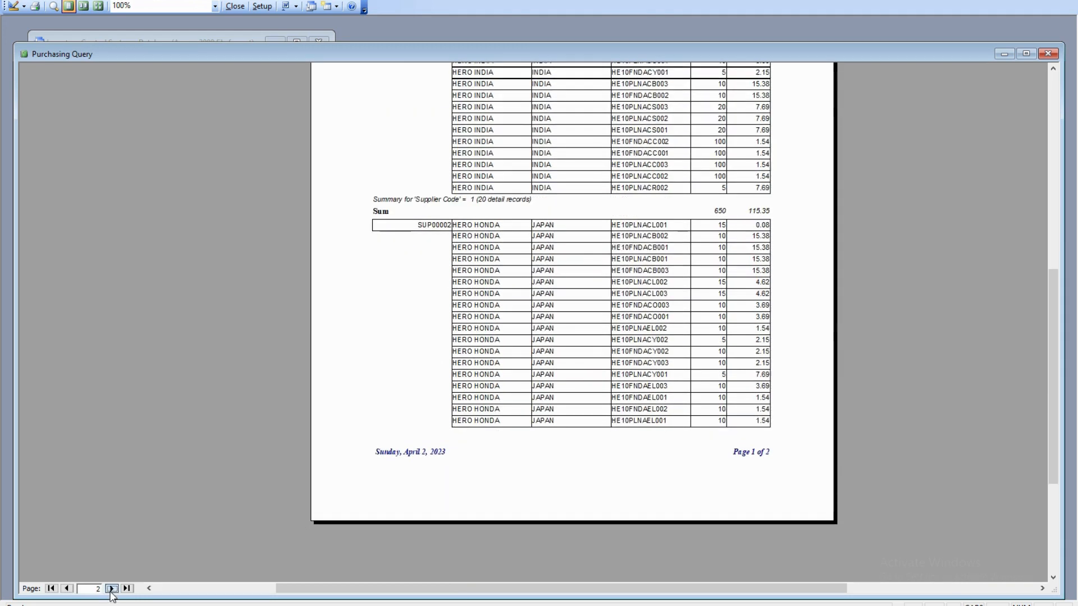
{"action": "scroll", "coordinate": [479, 301], "scroll_direction": "up", "scroll_amount": 6}
{"action": "scroll", "coordinate": [548, 298], "scroll_direction": "up", "scroll_amount": 1}
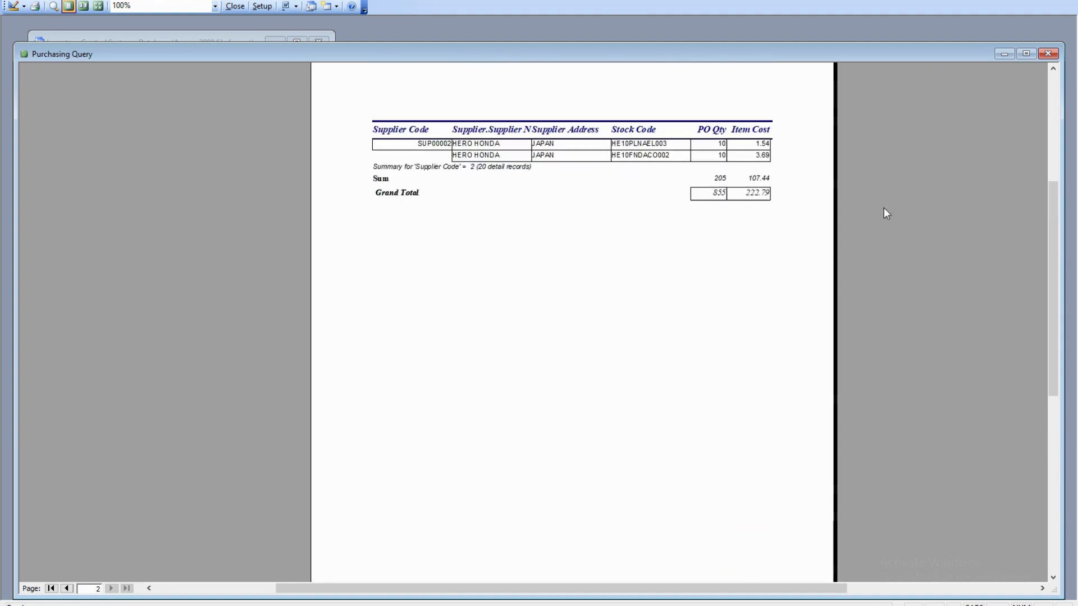